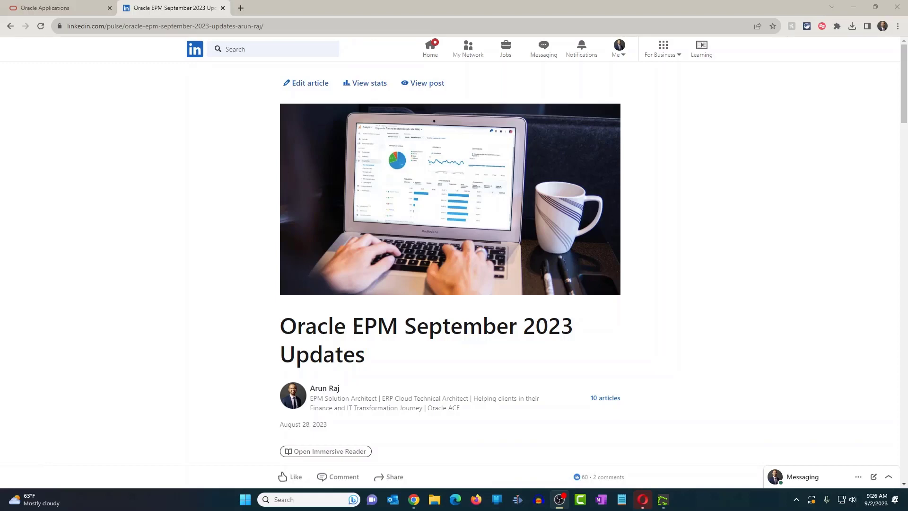
Read through the Oracle EPM September 2023 Updates article, including the Data Exchange and Data Pipeline sections
{"action": "scroll", "coordinate": [679, 249], "scroll_direction": "down", "scroll_amount": 5}
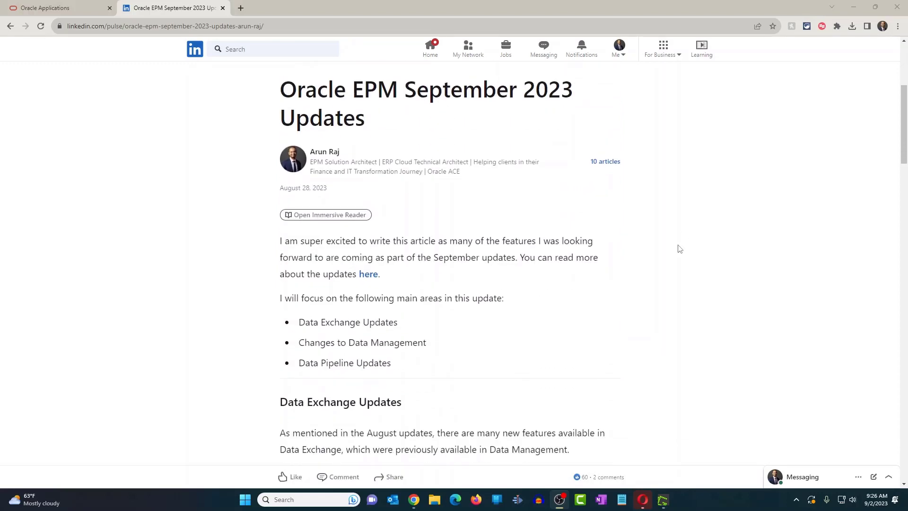
{"action": "scroll", "coordinate": [680, 249], "scroll_direction": "down", "scroll_amount": 14}
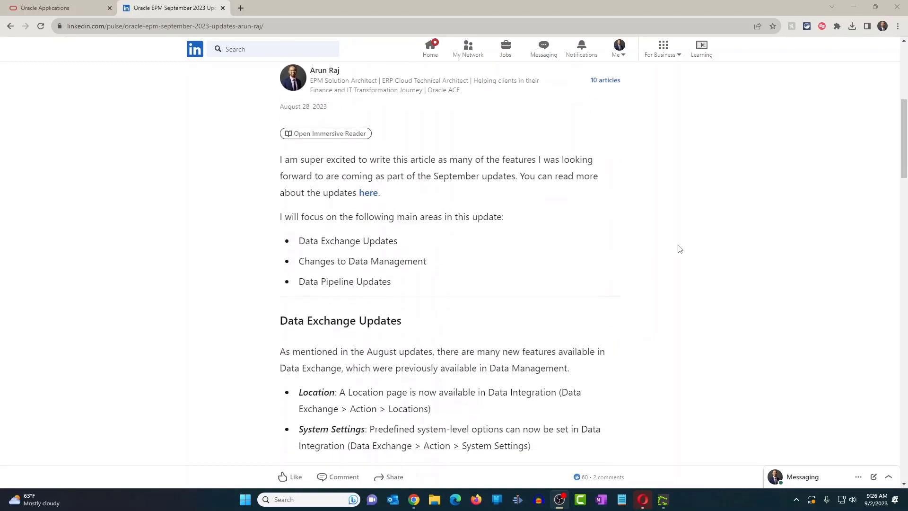
{"action": "scroll", "coordinate": [680, 248], "scroll_direction": "down", "scroll_amount": 2}
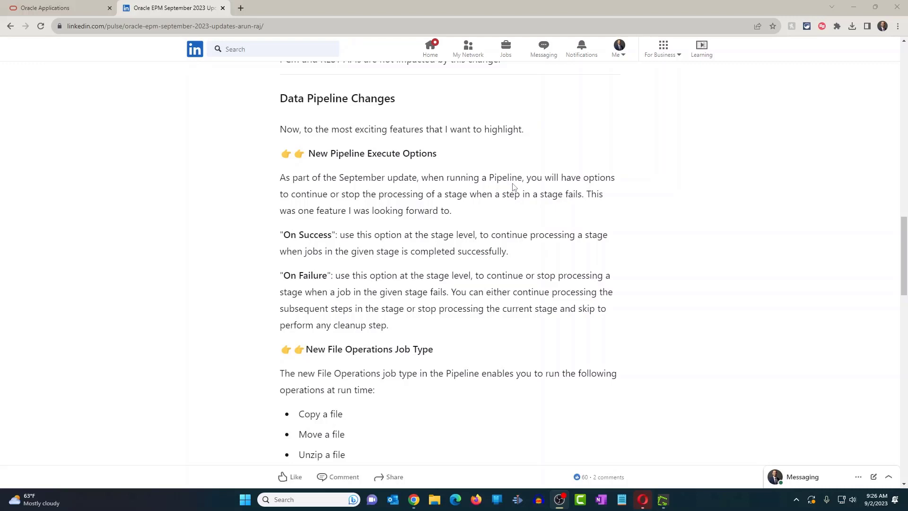
{"action": "scroll", "coordinate": [514, 187], "scroll_direction": "up", "scroll_amount": 20}
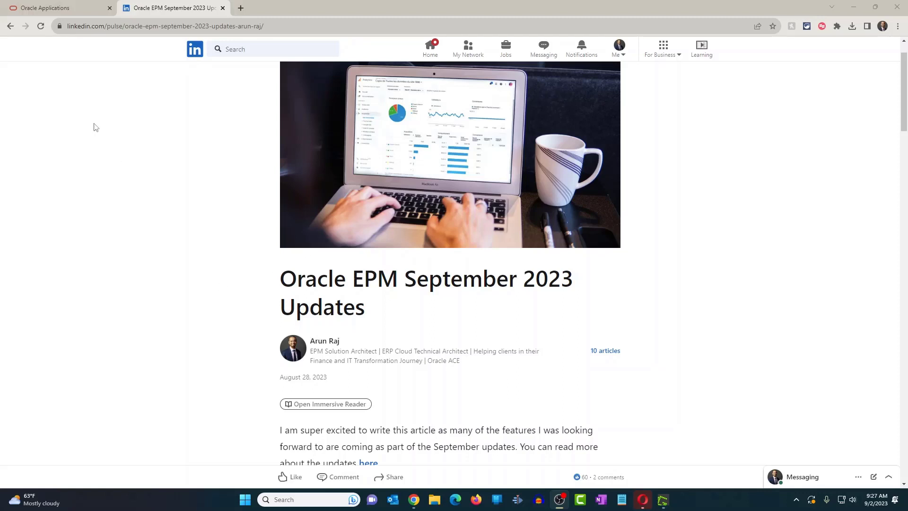
Switch to the Oracle Applications page and open the application's Data Exchange area
{"action": "left_click", "coordinate": [59, 7]}
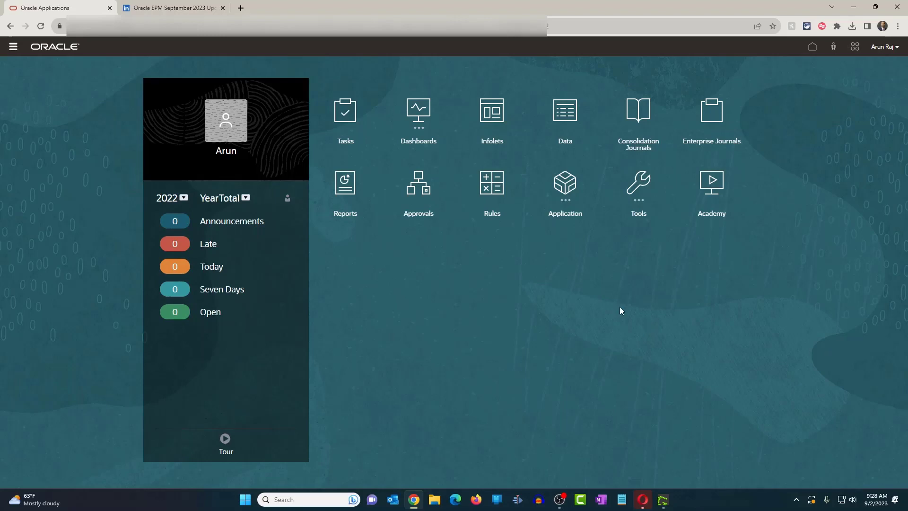
{"action": "left_click", "coordinate": [558, 189]}
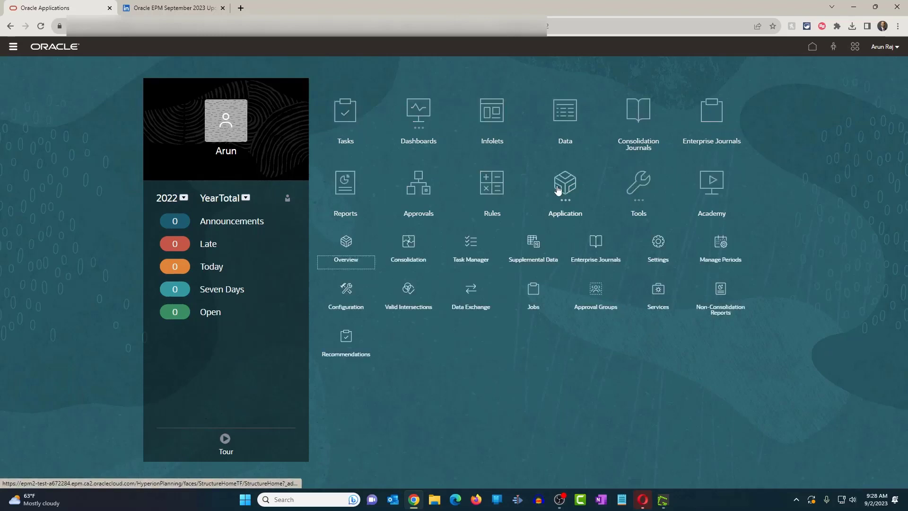
{"action": "left_click", "coordinate": [469, 296]}
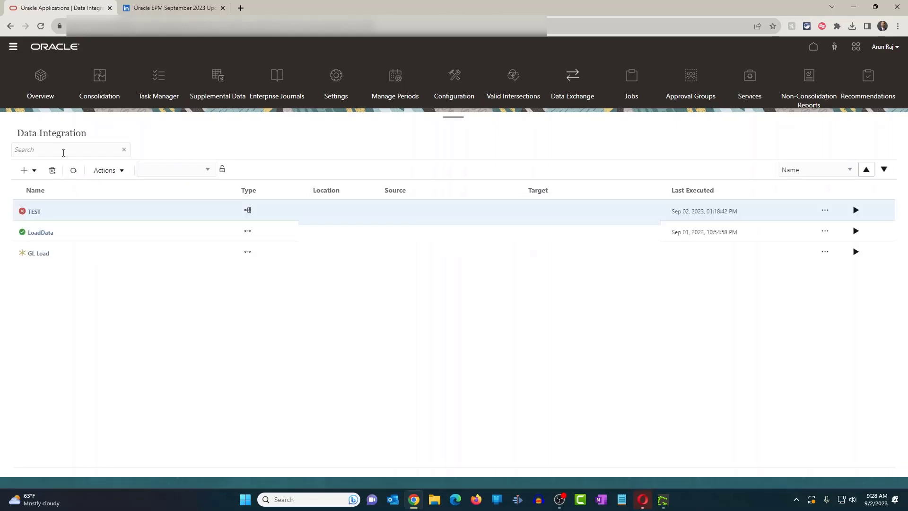
Search the Data Integration list for "pipeline"
{"action": "left_click", "coordinate": [63, 152]}
{"action": "type", "text": "pipe"}
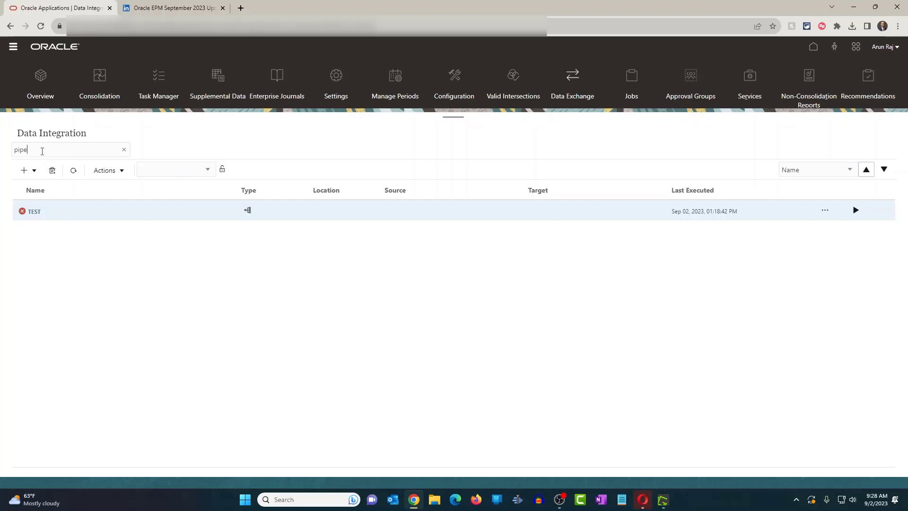
{"action": "type", "text": "line"}
Create a new pipeline with MONTHLY as both its name and code, and continue to its variables
{"action": "left_click", "coordinate": [33, 172]}
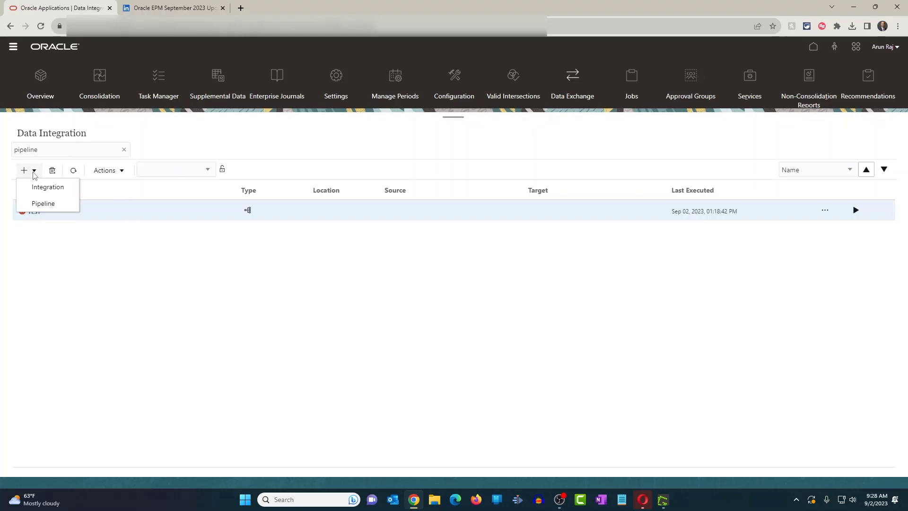
{"action": "left_click", "coordinate": [43, 204]}
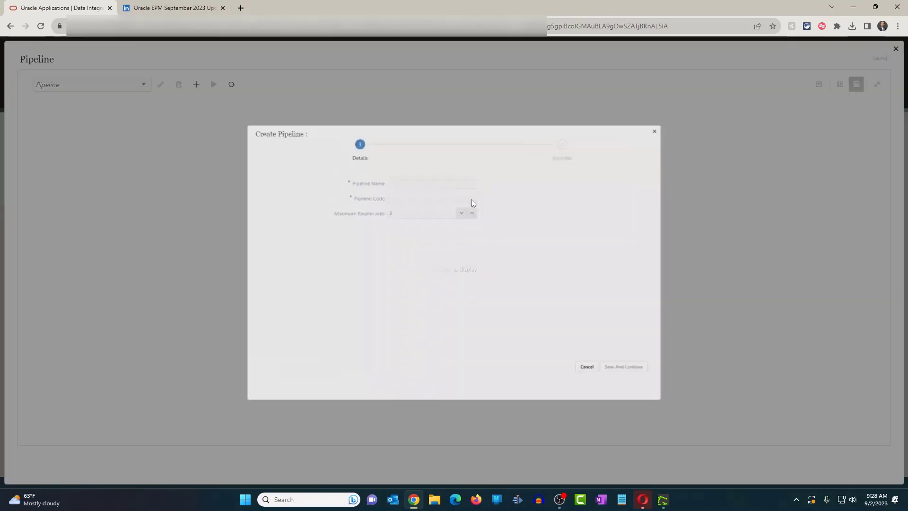
{"action": "type", "text": "MONTH"}
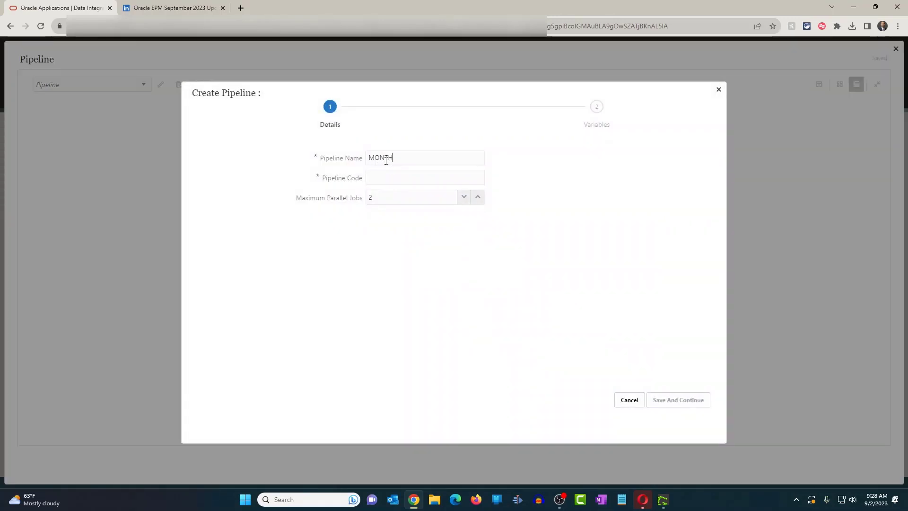
{"action": "type", "text": "LY"}
{"action": "left_click_drag", "start_coordinate": [405, 158], "coordinate": [301, 150]}
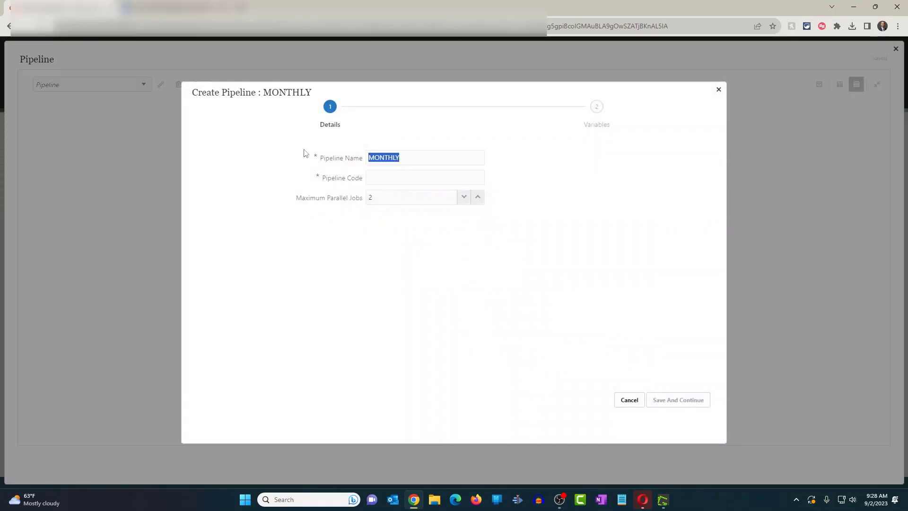
{"action": "key", "text": "ctrl+c"}
{"action": "left_click", "coordinate": [373, 174]}
{"action": "key", "text": "ctrl+v"}
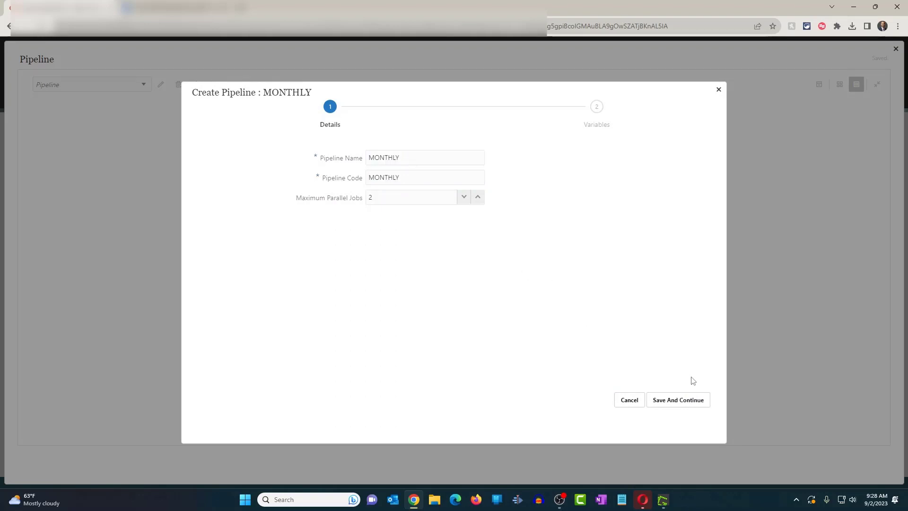
{"action": "left_click", "coordinate": [683, 402]}
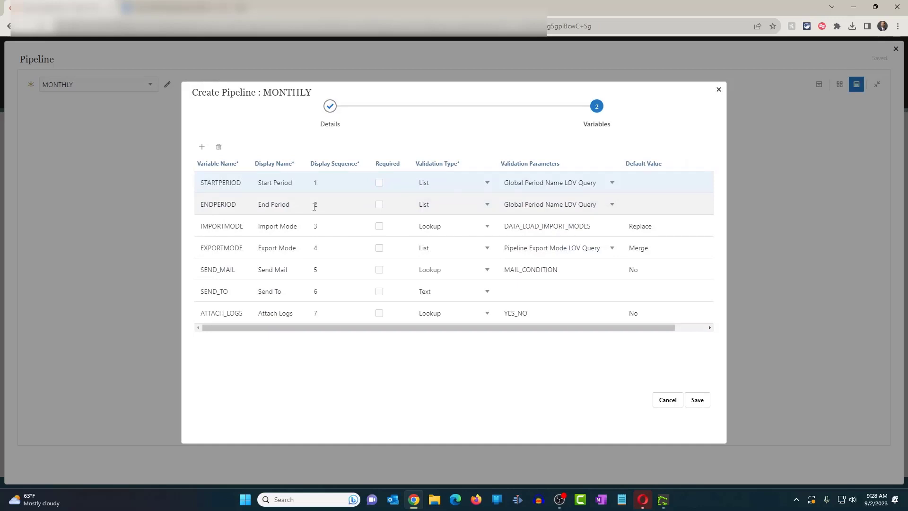
Delete the STARTPERIOD, ENDPERIOD, IMPORTMODE and EXPORTMODE variables from the MONTHLY pipeline
{"action": "left_click", "coordinate": [219, 149]}
{"action": "left_click", "coordinate": [220, 149]}
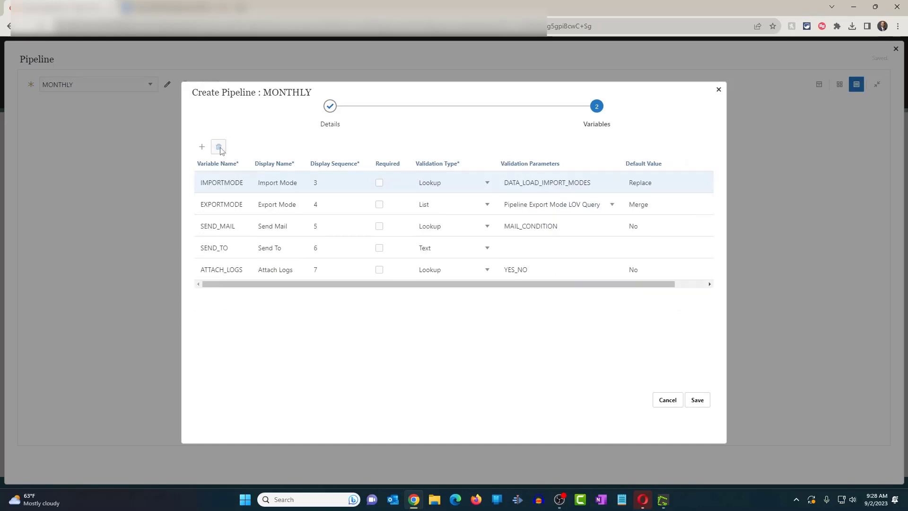
{"action": "left_click", "coordinate": [219, 149]}
{"action": "left_click", "coordinate": [219, 149]}
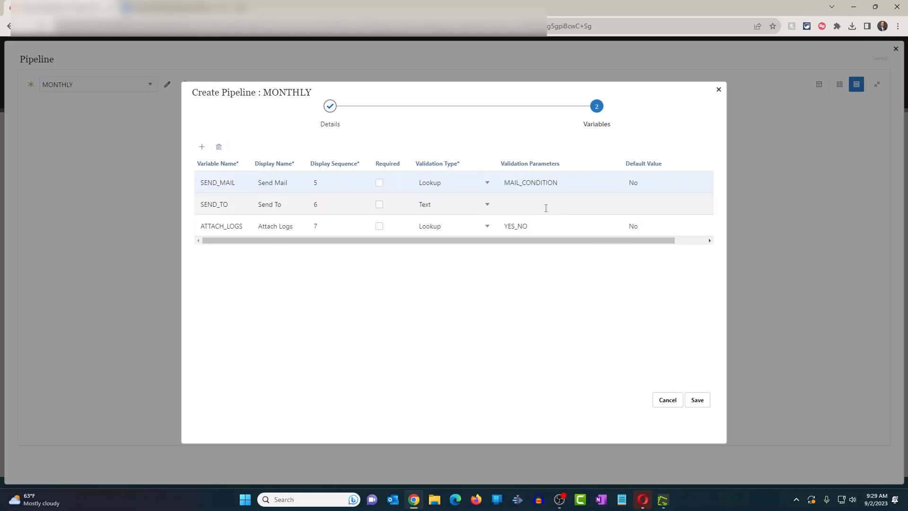
Set the default value of the SEND_MAIL variable to On Failure and save the pipeline
{"action": "left_click", "coordinate": [651, 180]}
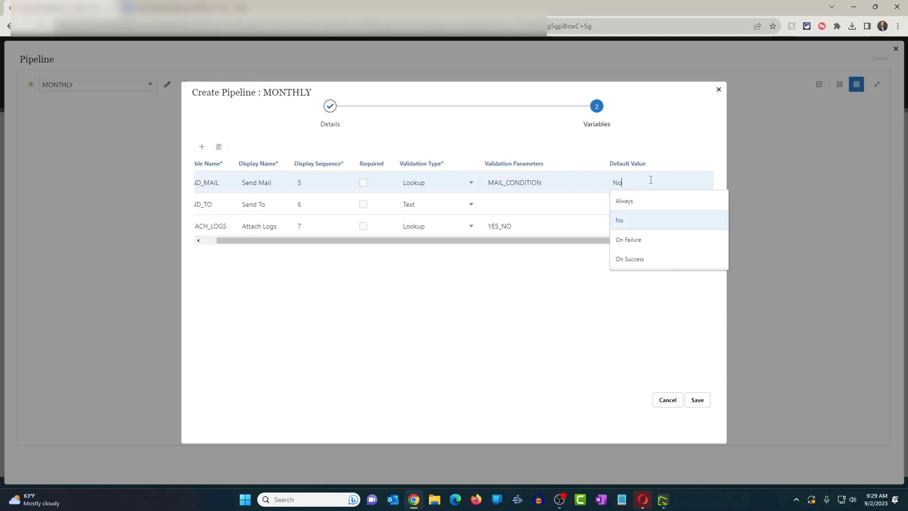
{"action": "left_click", "coordinate": [639, 240]}
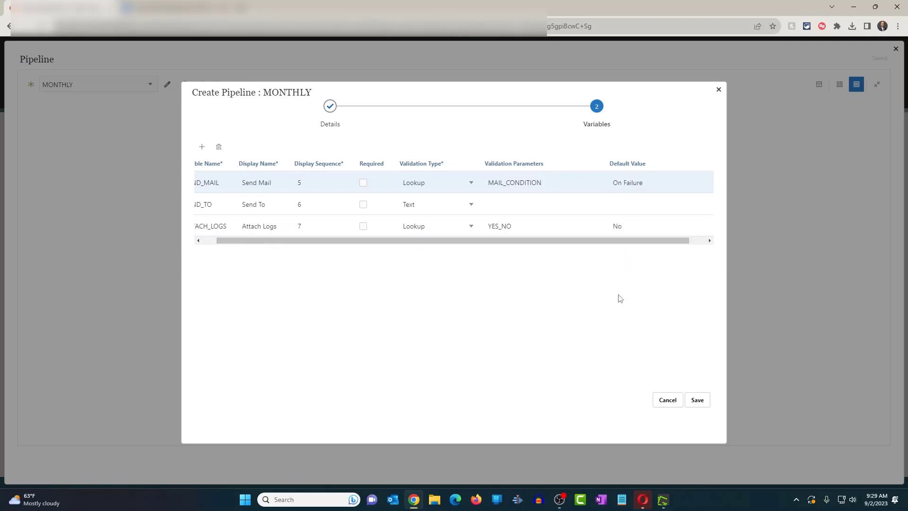
{"action": "left_click", "coordinate": [696, 400]}
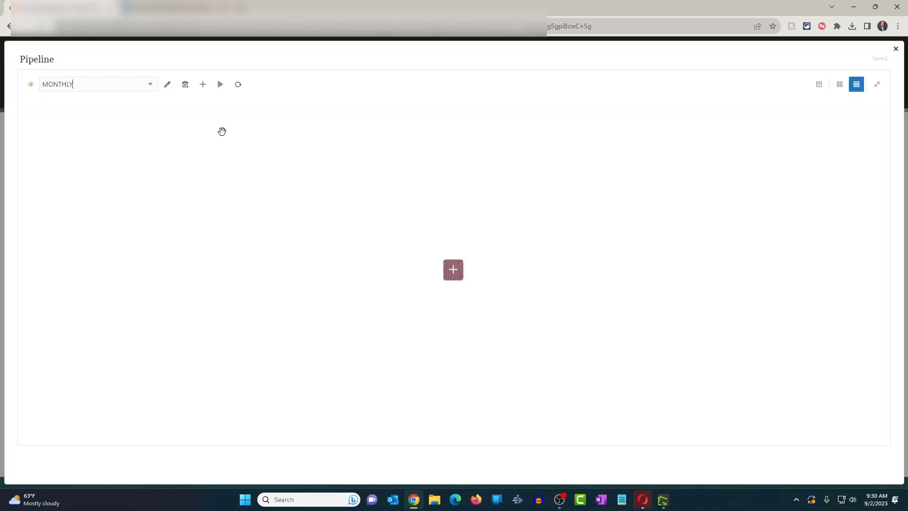
Add a first stage to the MONTHLY pipeline with Stage1 as its name and title
{"action": "left_click", "coordinate": [454, 274]}
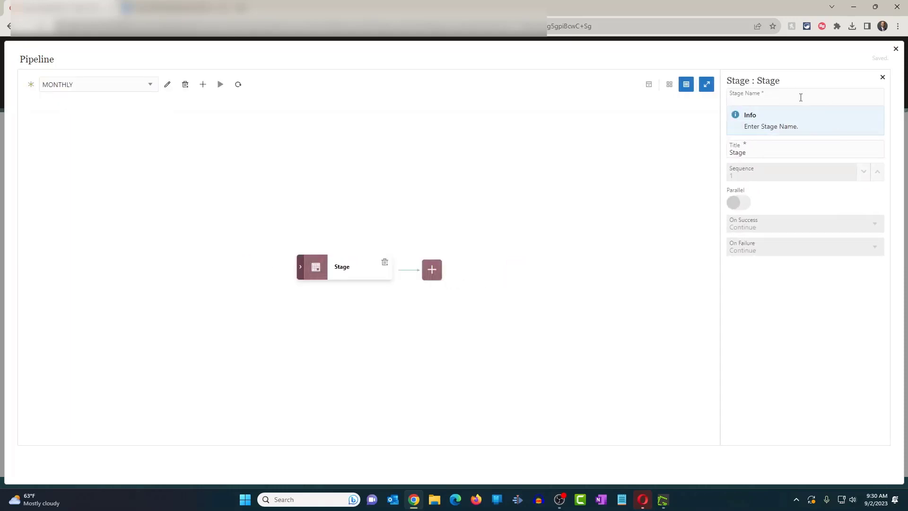
{"action": "type", "text": "Sag"}
{"action": "key", "text": "BackSpace"}
{"action": "key", "text": "BackSpace"}
{"action": "type", "text": "tag"}
{"action": "left_click", "coordinate": [781, 154]}
{"action": "type", "text": "1"}
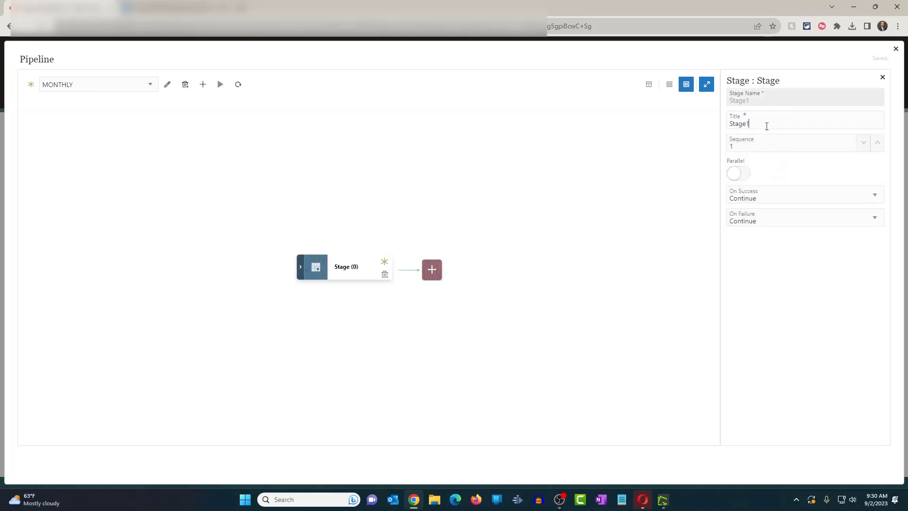
{"action": "left_click", "coordinate": [772, 171]}
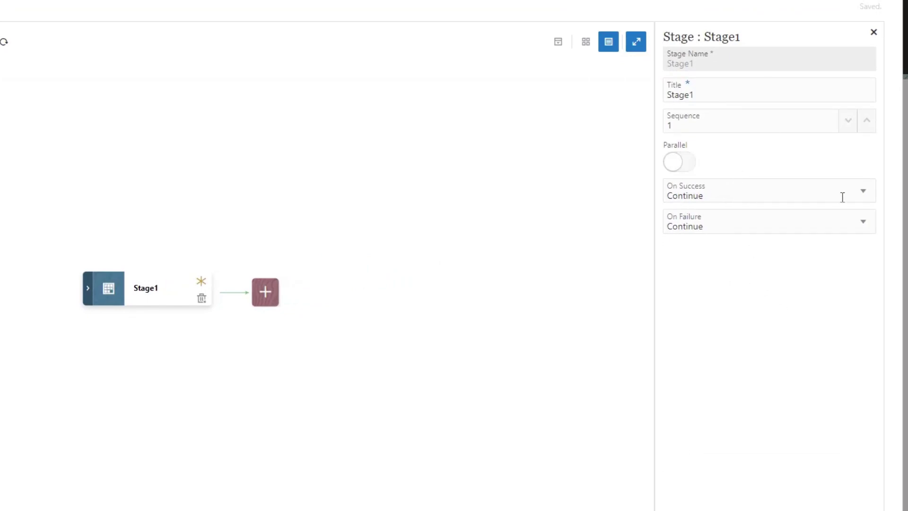
Review the available On Success and On Failure options of Stage1, keeping Continue for both
{"action": "left_click", "coordinate": [866, 193]}
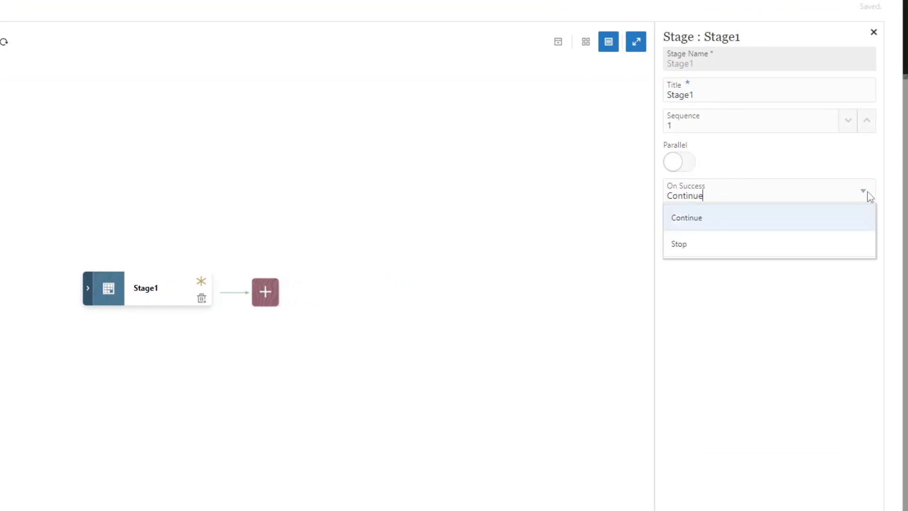
{"action": "left_click", "coordinate": [770, 321]}
{"action": "left_click", "coordinate": [864, 223]}
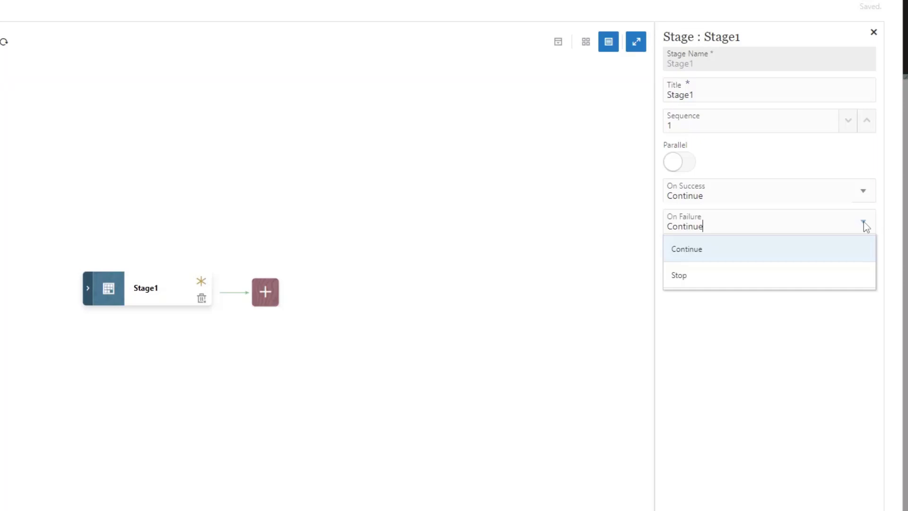
{"action": "left_click", "coordinate": [824, 359]}
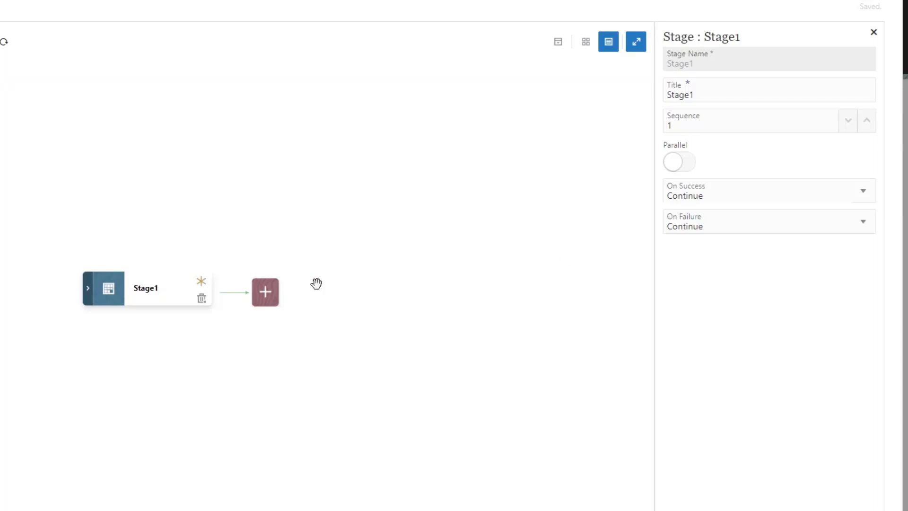
Add an Import Metadata job to Stage1 that uses the Import Accounts Metadata job on the Local connection
{"action": "left_click", "coordinate": [88, 288]}
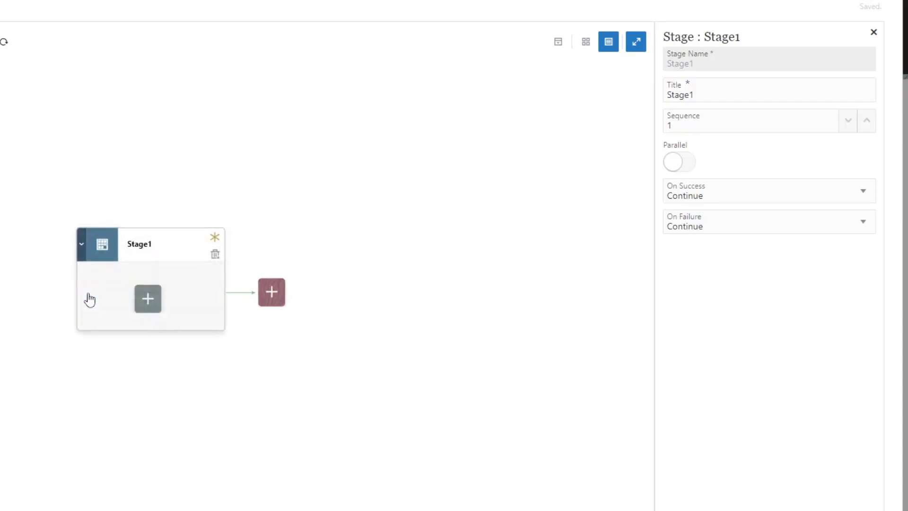
{"action": "left_click", "coordinate": [148, 302]}
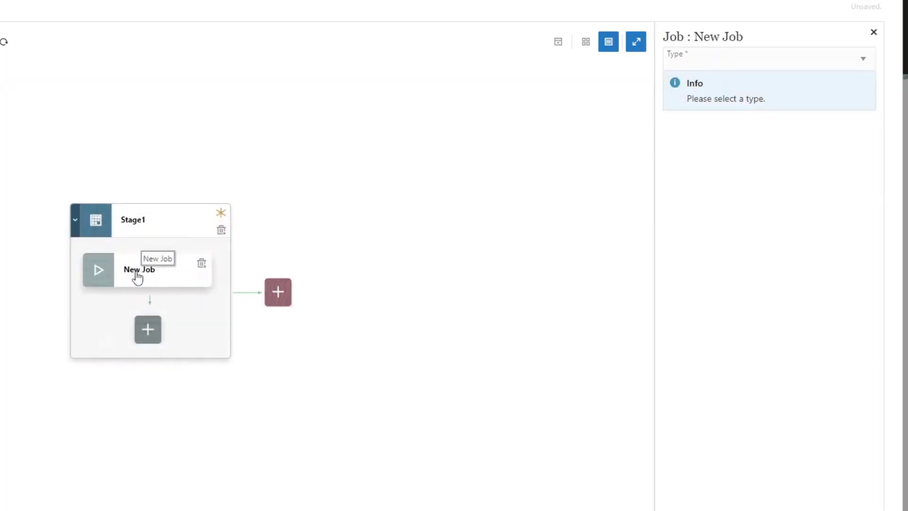
{"action": "left_click", "coordinate": [863, 59]}
{"action": "left_click_drag", "start_coordinate": [867, 98], "coordinate": [867, 138]}
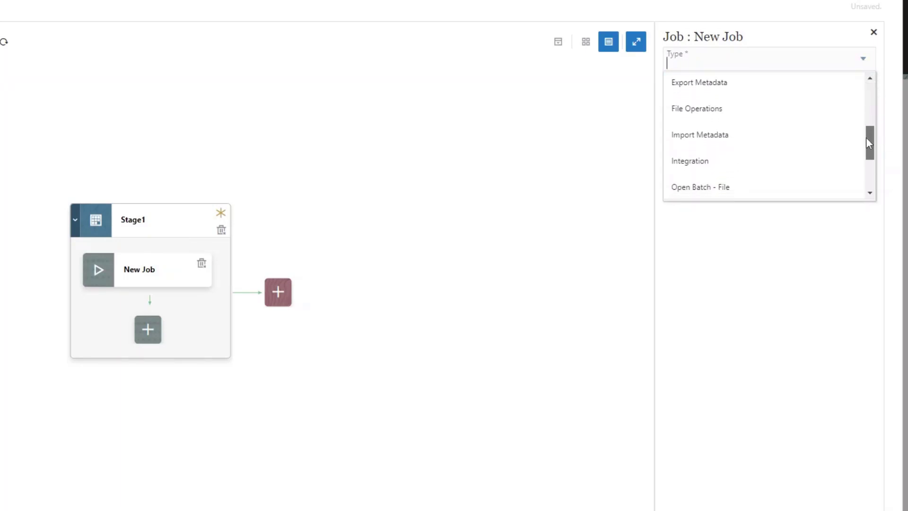
{"action": "left_click", "coordinate": [747, 139]}
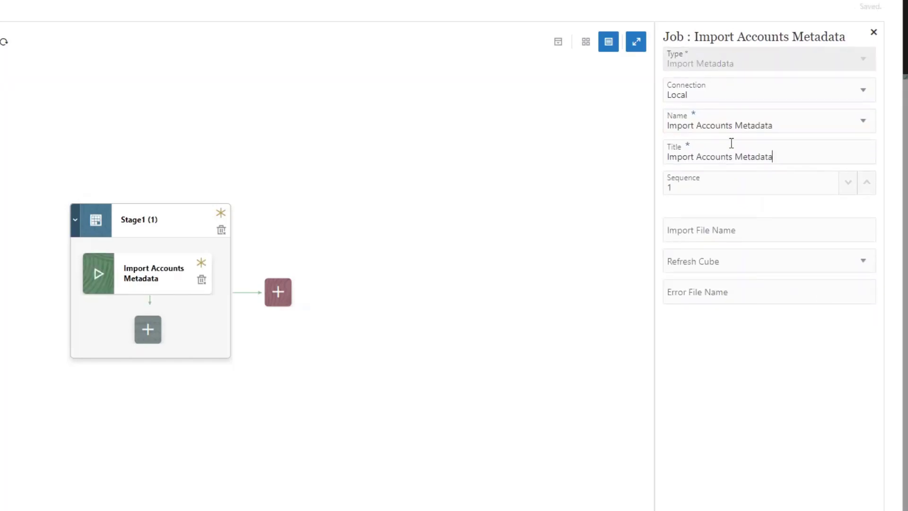
{"action": "left_click", "coordinate": [863, 121]}
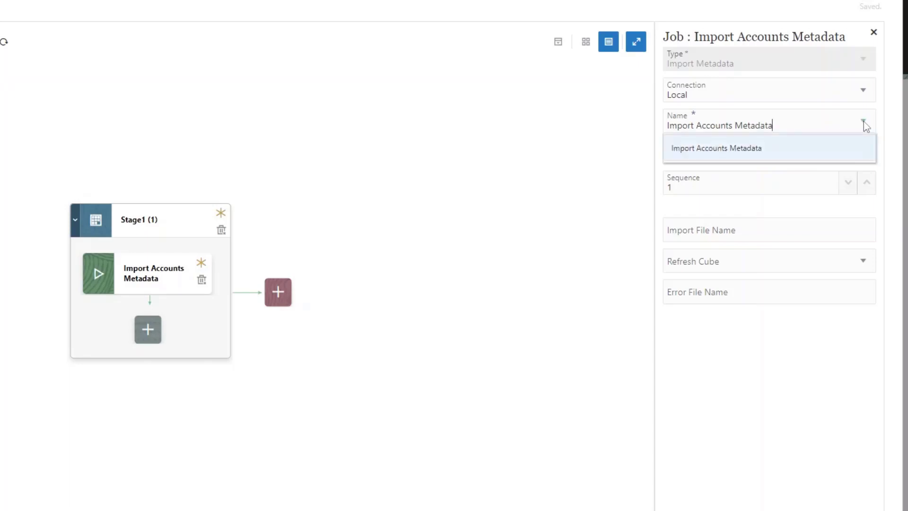
{"action": "left_click", "coordinate": [819, 152]}
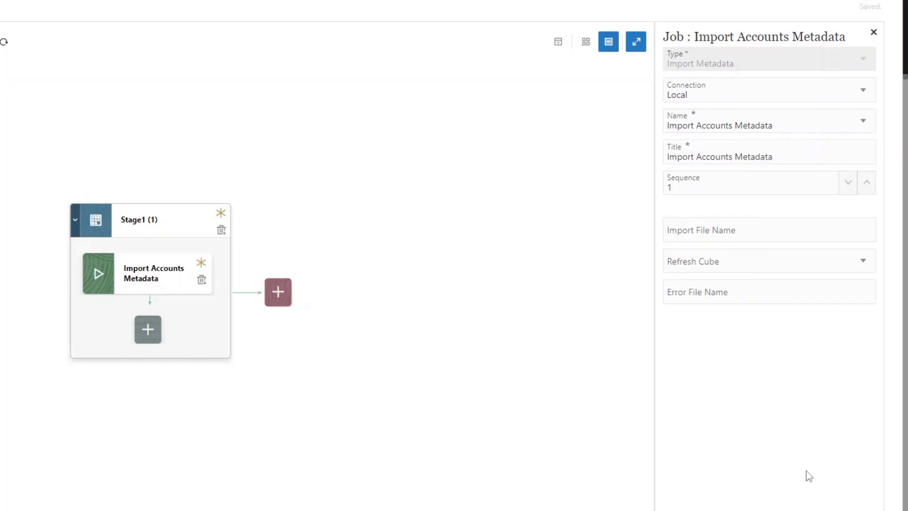
Set the metadata job's import file name to Accounts.zip and Refresh Cube to Yes
{"action": "left_click", "coordinate": [716, 228]}
{"action": "type", "text": "Accoun"}
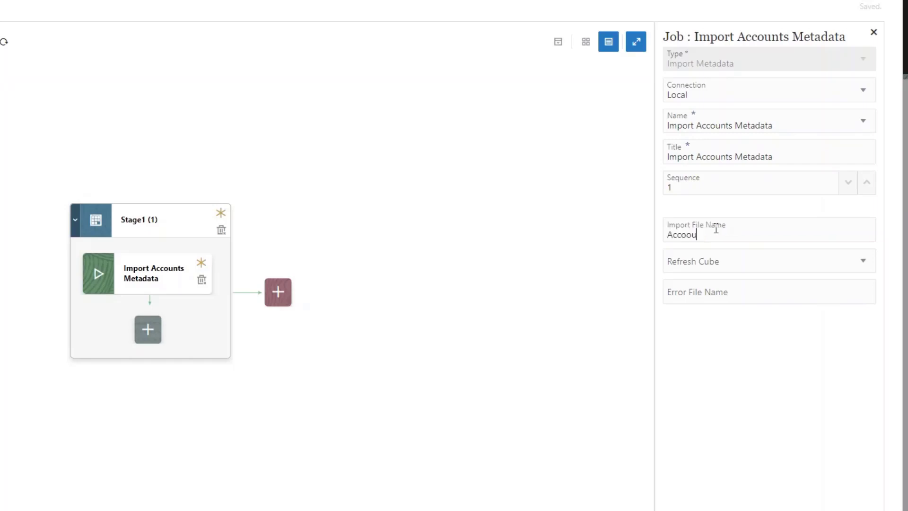
{"action": "key", "text": "BackSpace"}
{"action": "key", "text": "BackSpace"}
{"action": "type", "text": "unts.zip"}
{"action": "left_click", "coordinate": [863, 261]}
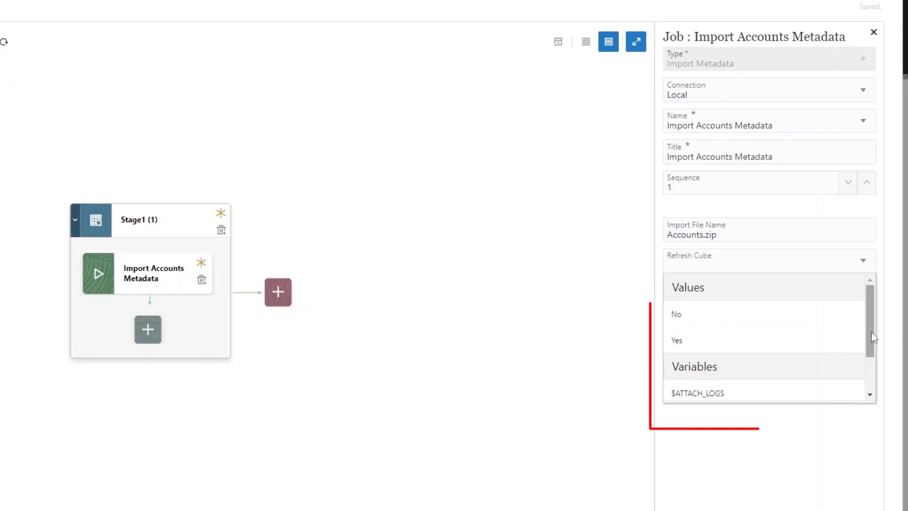
{"action": "mouse_move", "coordinate": [873, 331]}
{"action": "left_mouse_down"}
{"action": "mouse_move", "coordinate": [873, 370]}
{"action": "mouse_move", "coordinate": [872, 313]}
{"action": "left_mouse_up"}
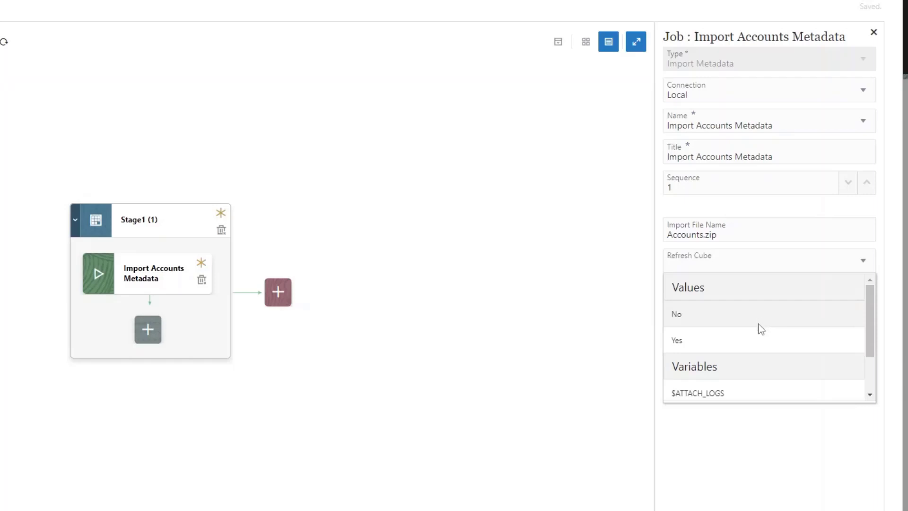
{"action": "left_click", "coordinate": [747, 341]}
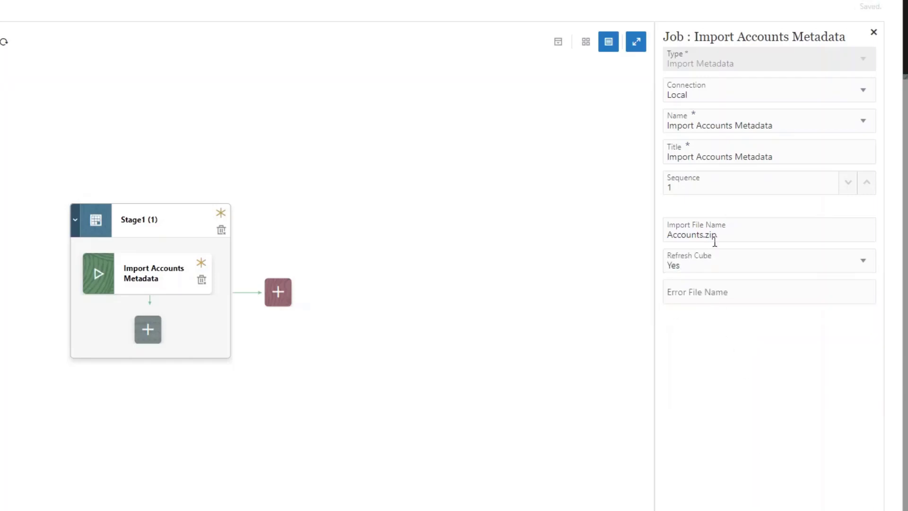
Set the metadata job's error file name to AccountsErrors.zip, reusing the import file name
{"action": "left_click_drag", "start_coordinate": [718, 235], "coordinate": [628, 231]}
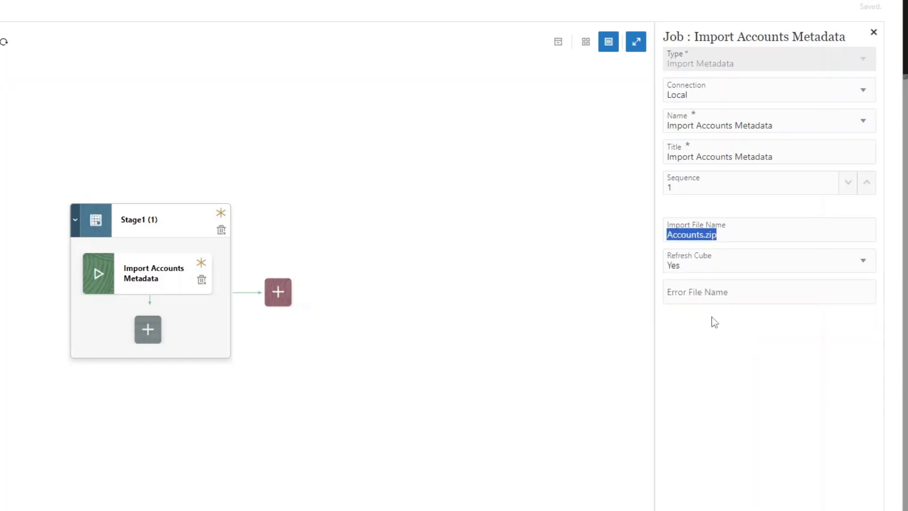
{"action": "left_click", "coordinate": [707, 296]}
{"action": "key", "text": "ctrl+v"}
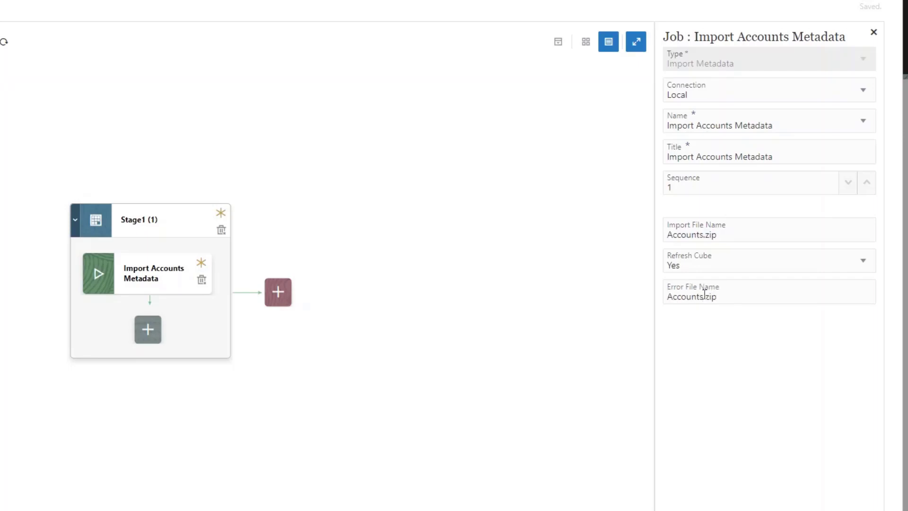
{"action": "left_click", "coordinate": [705, 296]}
{"action": "type", "text": "Errr"}
{"action": "key", "text": "BackSpace"}
{"action": "type", "text": "ors"}
{"action": "key", "text": "BackSpace"}
{"action": "type", "text": "s"}
{"action": "left_click", "coordinate": [165, 231]}
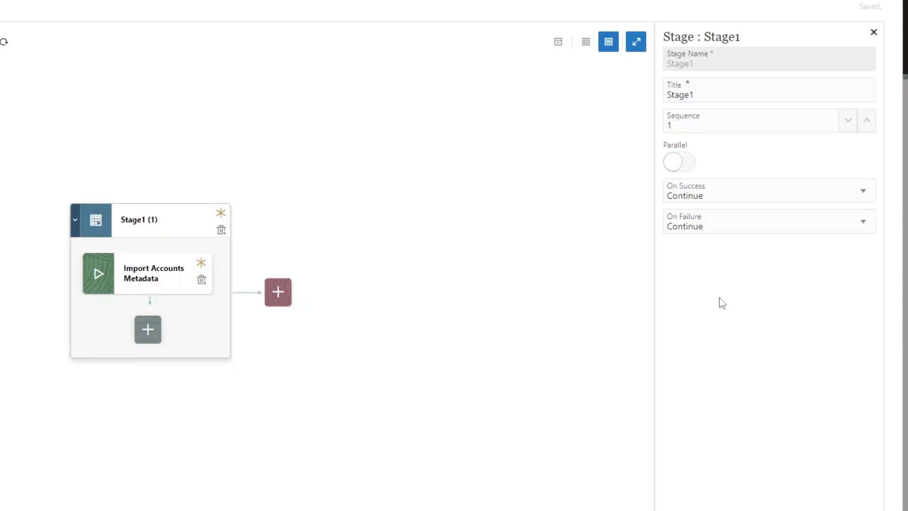
Add a second stage after Stage1 with Stage2 as its name and title
{"action": "left_click", "coordinate": [278, 291]}
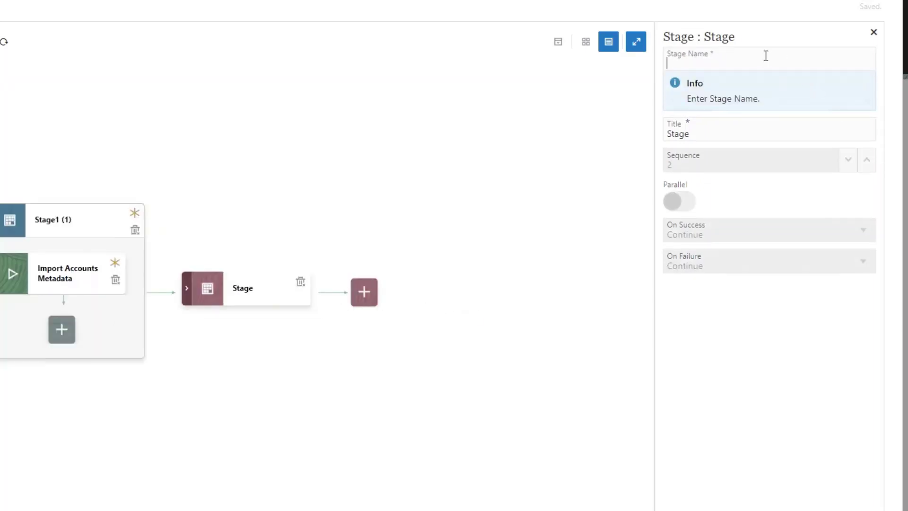
{"action": "type", "text": "Stage2"}
{"action": "left_click", "coordinate": [742, 130]}
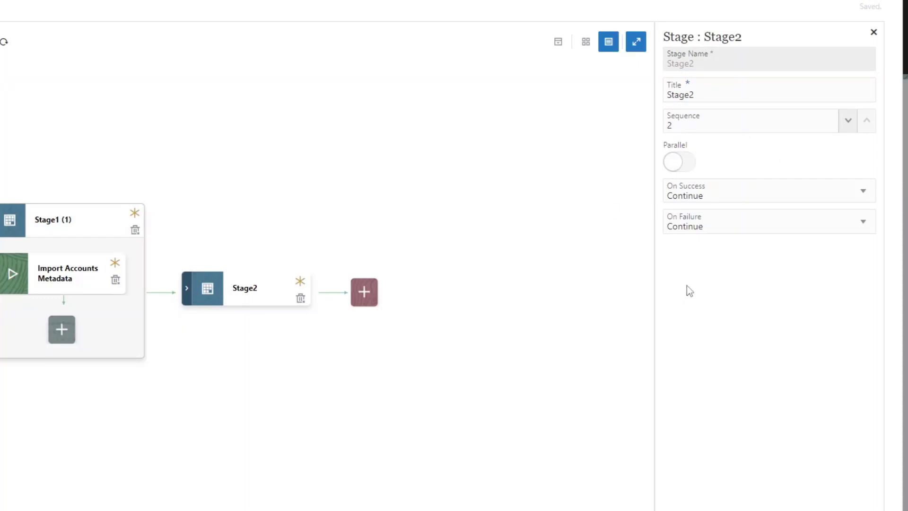
Expand Stage2 and add a job of type EPM Platform Job on the Local connection
{"action": "left_click", "coordinate": [187, 290]}
{"action": "left_click", "coordinate": [247, 302]}
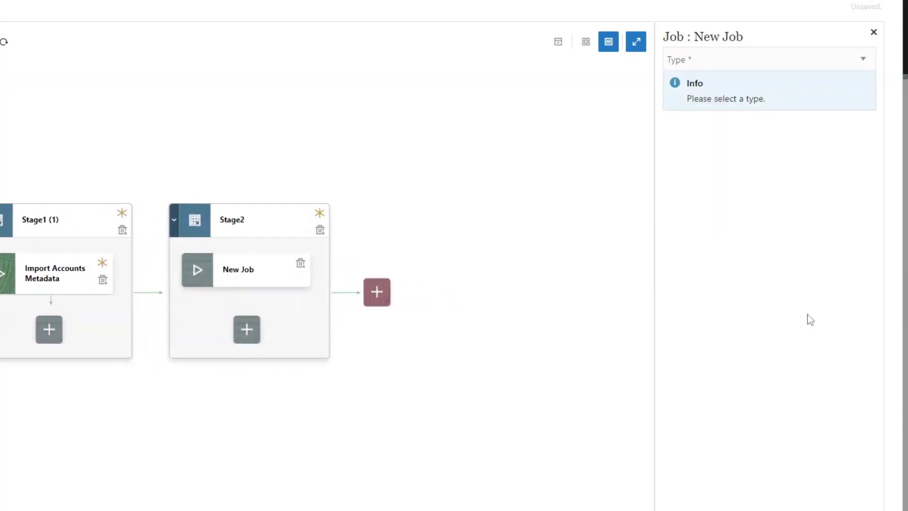
{"action": "left_click", "coordinate": [863, 59]}
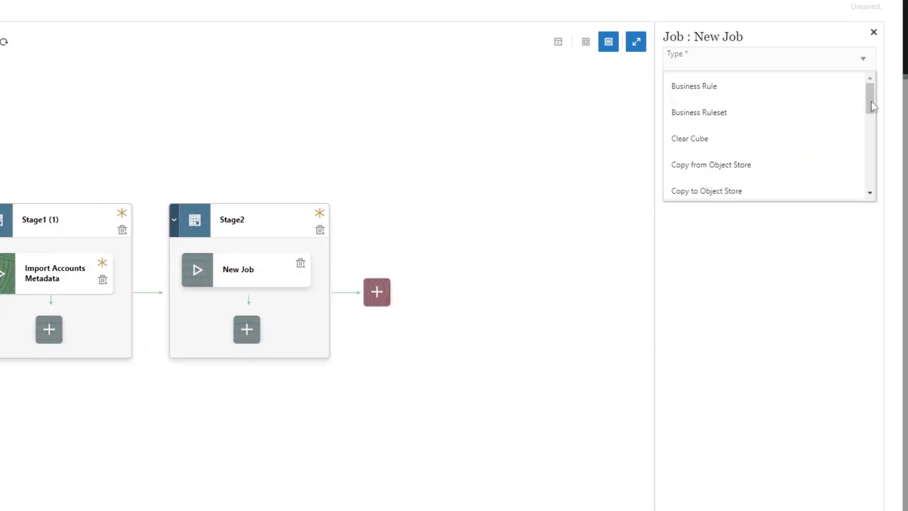
{"action": "scroll", "coordinate": [873, 105], "scroll_direction": "down", "scroll_amount": 3}
{"action": "left_click", "coordinate": [784, 142]}
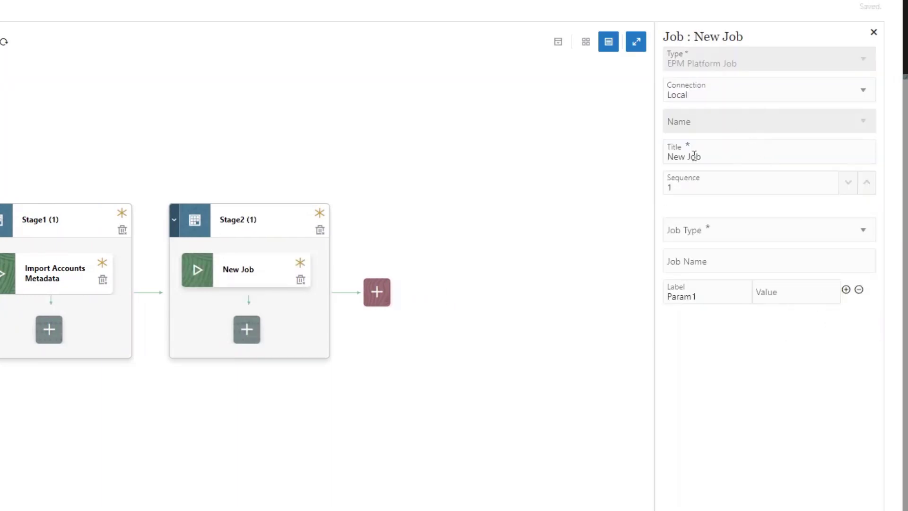
Title the new job Import GL TB Data, set its job type to Import Data and its job name to Import GL TB Data
{"action": "triple_click", "coordinate": [694, 156]}
{"action": "type", "text": "Import"}
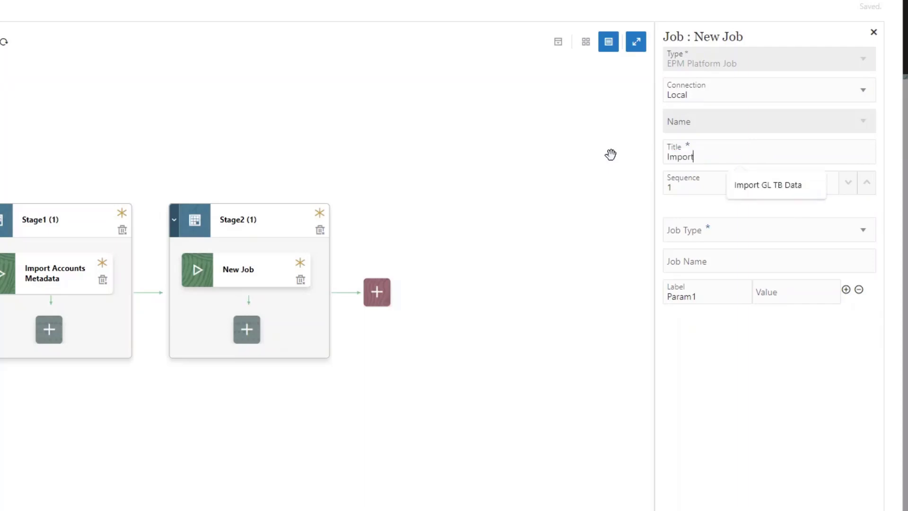
{"action": "type", "text": " GL TB Data"}
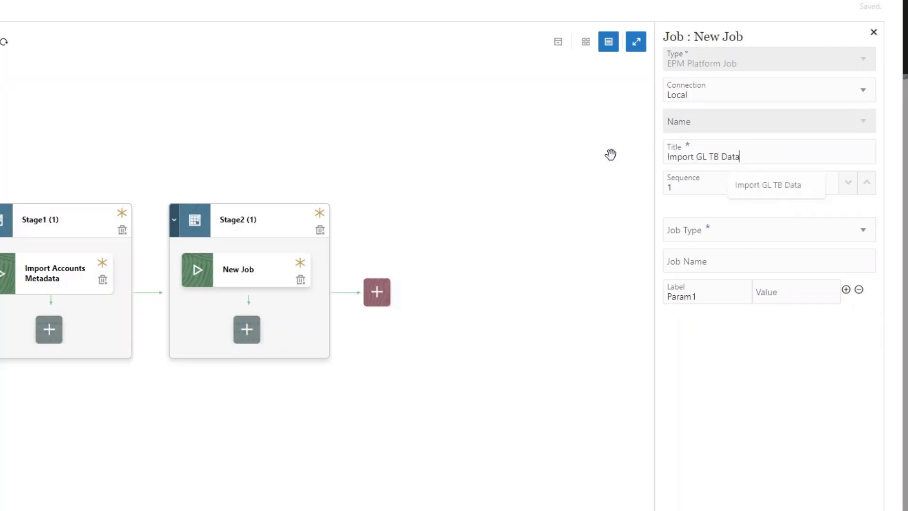
{"action": "key", "text": "ctrl+a"}
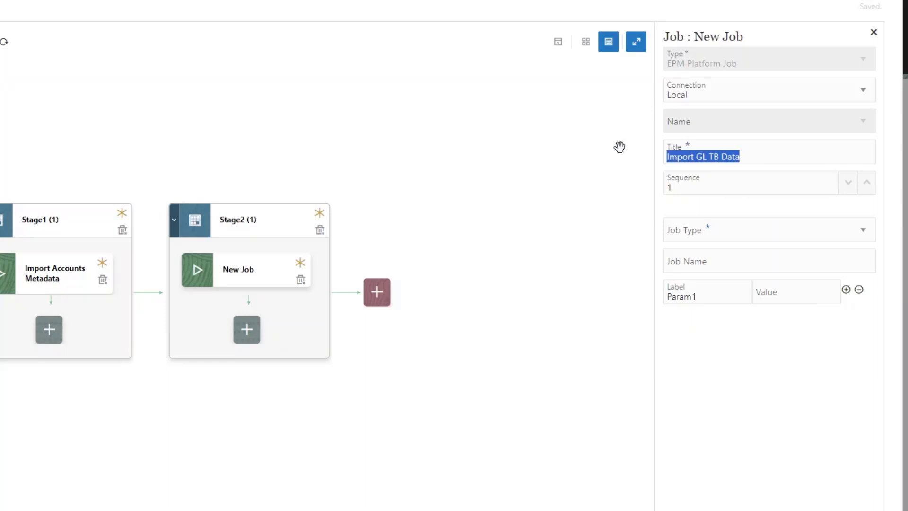
{"action": "left_click", "coordinate": [868, 235]}
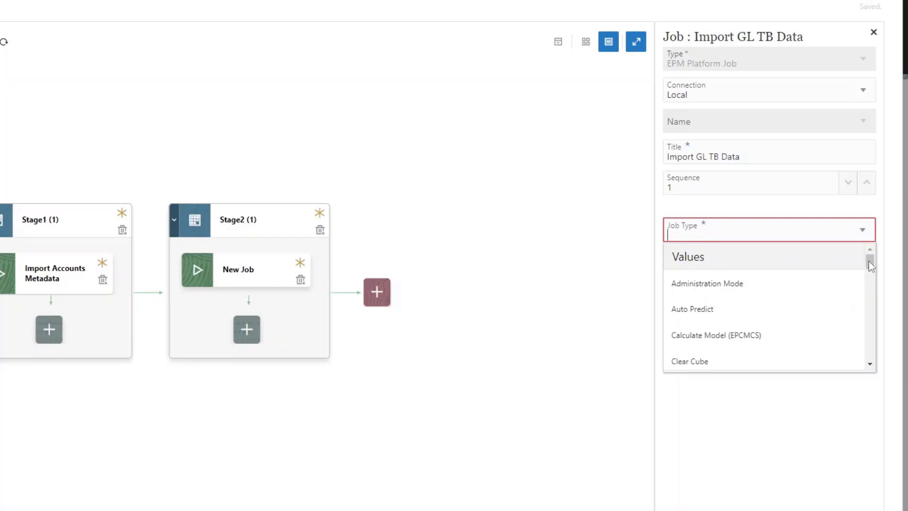
{"action": "left_click_drag", "start_coordinate": [869, 262], "coordinate": [869, 319]}
{"action": "left_click", "coordinate": [800, 300]}
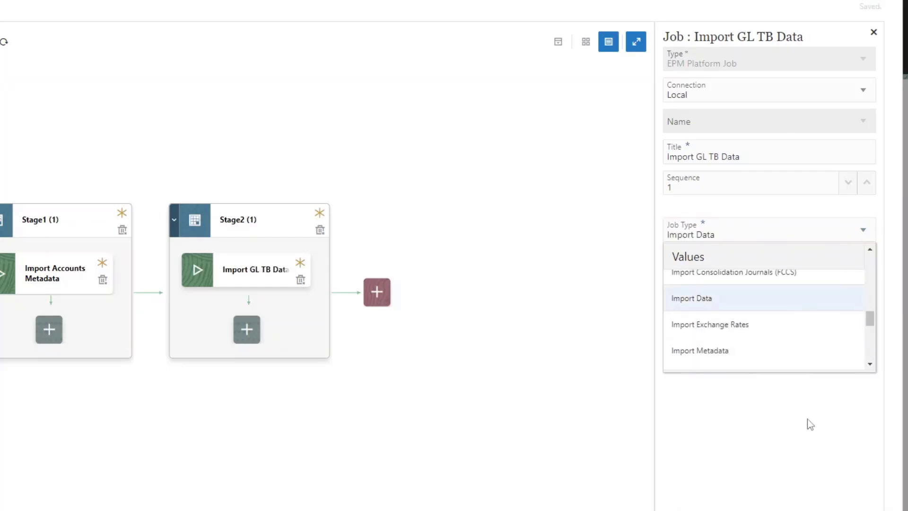
{"action": "left_click", "coordinate": [726, 267]}
{"action": "key", "text": "Down"}
{"action": "key", "text": "Return"}
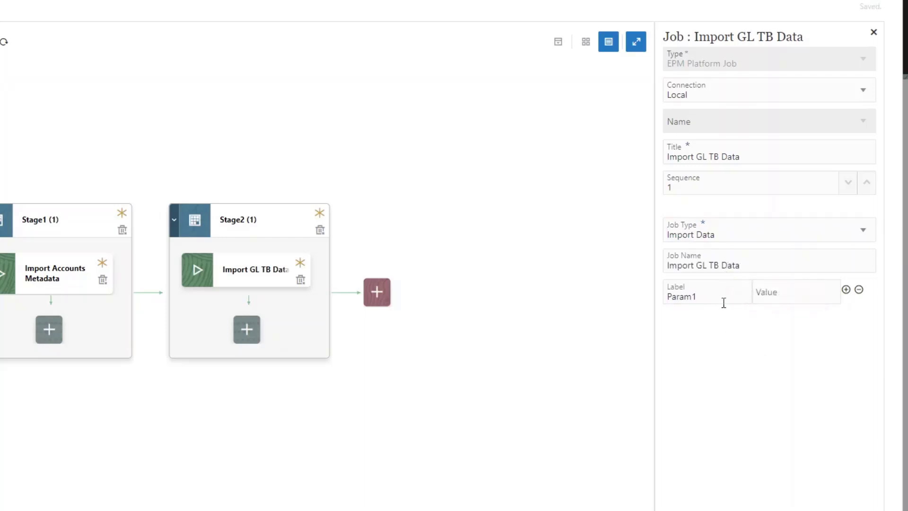
Rename the job's first parameter label to importFileName and set its value to GLTB.csv
{"action": "left_click_drag", "start_coordinate": [723, 303], "coordinate": [641, 299]}
{"action": "type", "text": "import"}
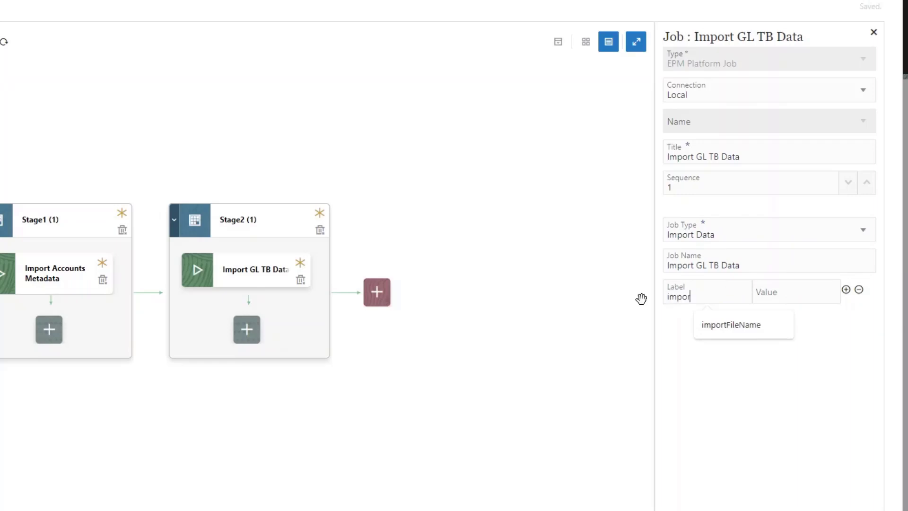
{"action": "left_click", "coordinate": [731, 325]}
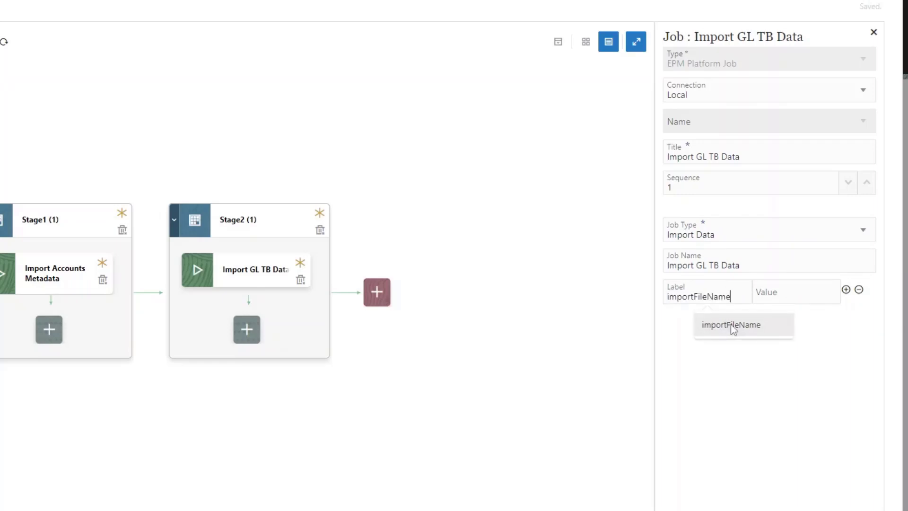
{"action": "left_click", "coordinate": [787, 298]}
{"action": "type", "text": "GLT"}
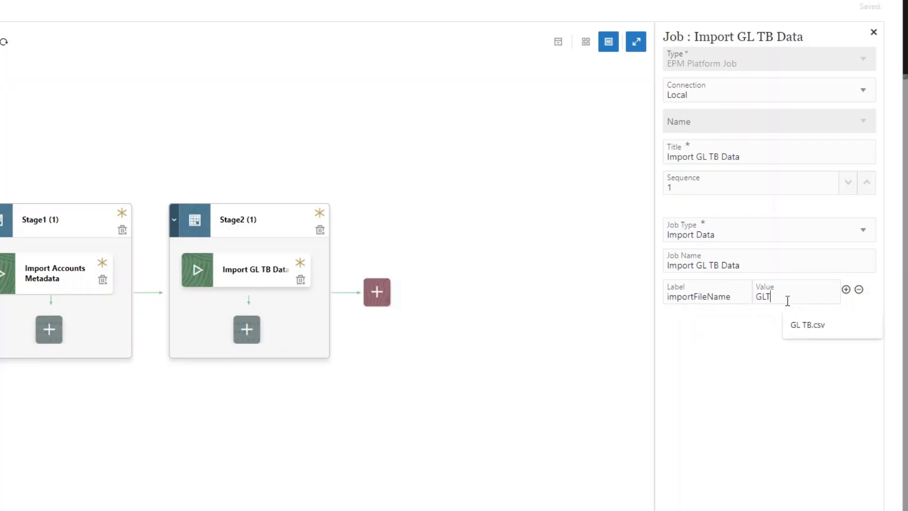
{"action": "type", "text": "B.csv"}
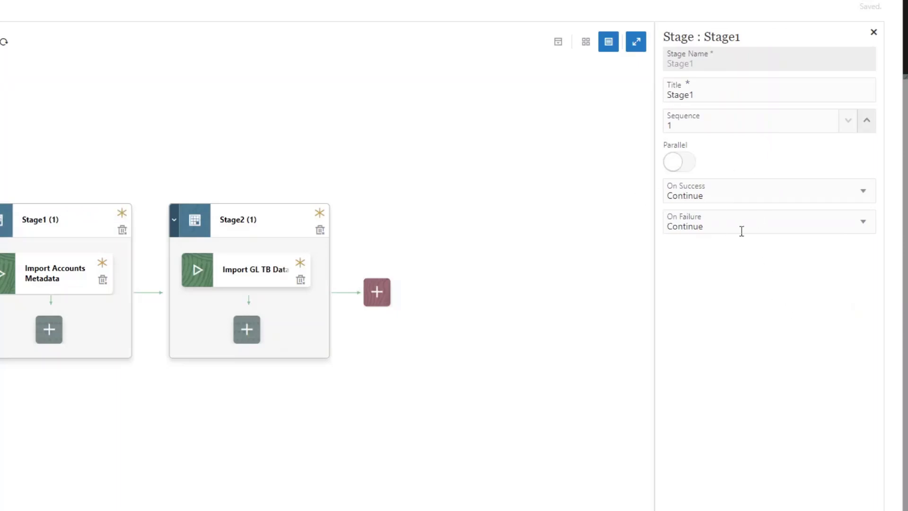
Open the Stage2 properties, collapse both stages individually and expand all stages again
{"action": "left_click", "coordinate": [270, 232]}
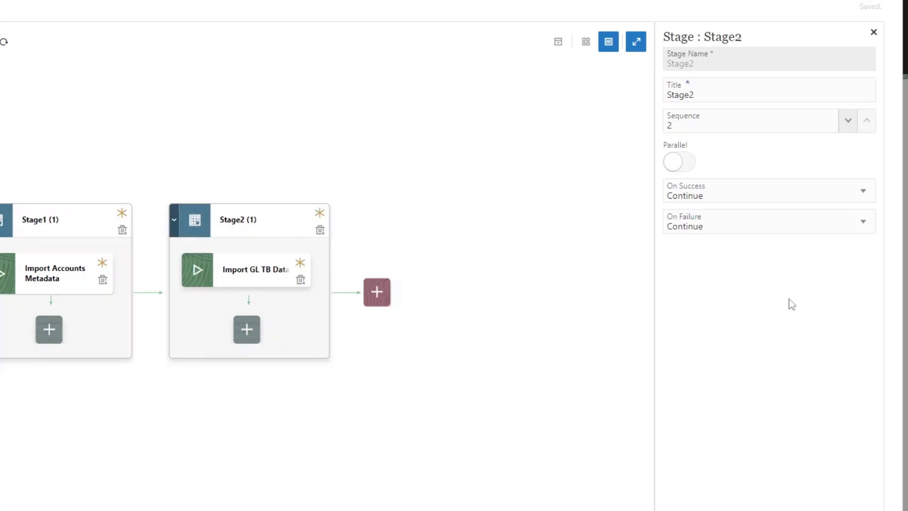
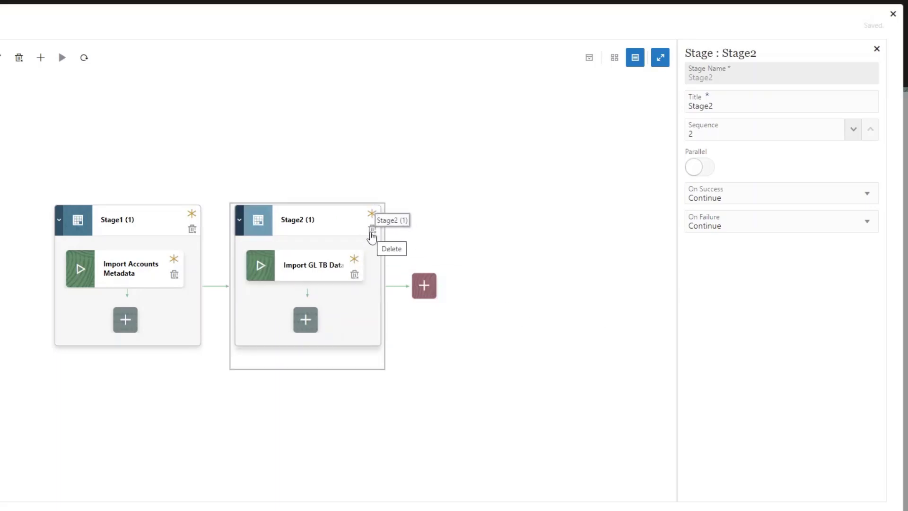
{"action": "left_click", "coordinate": [240, 222]}
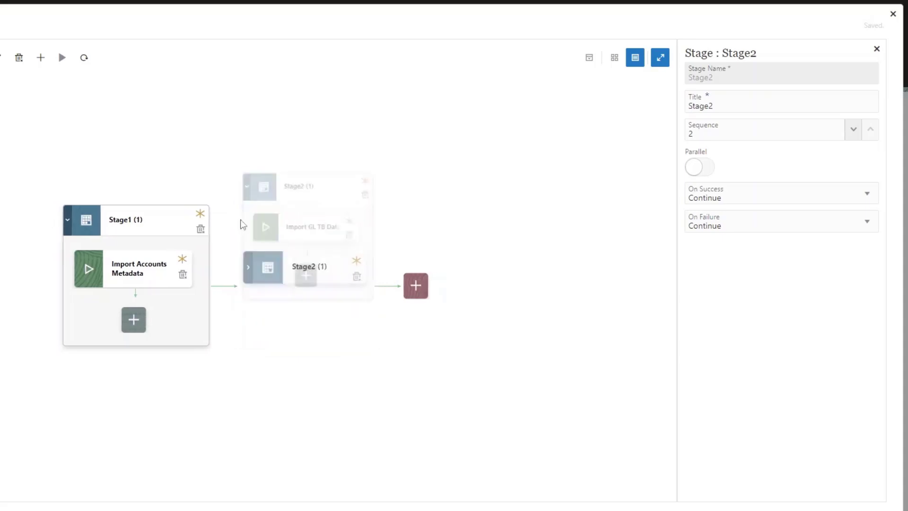
{"action": "left_click", "coordinate": [72, 222]}
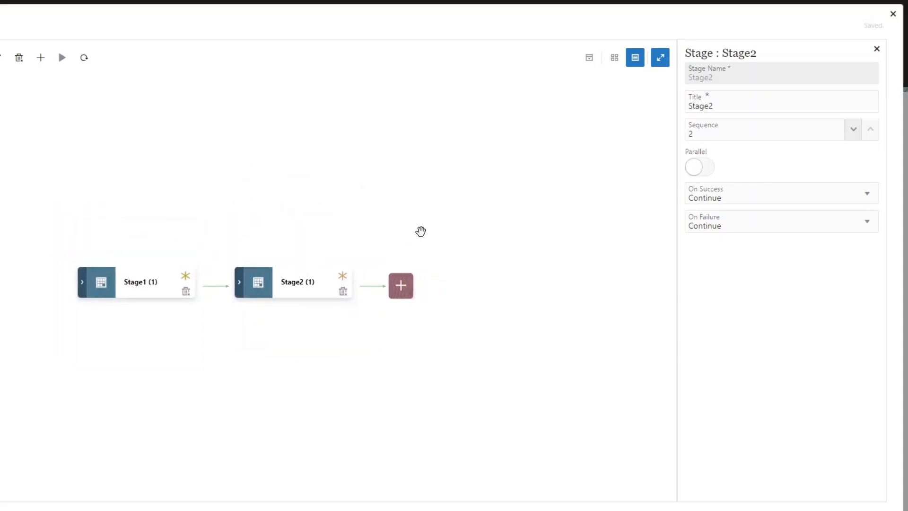
{"action": "left_click", "coordinate": [591, 60]}
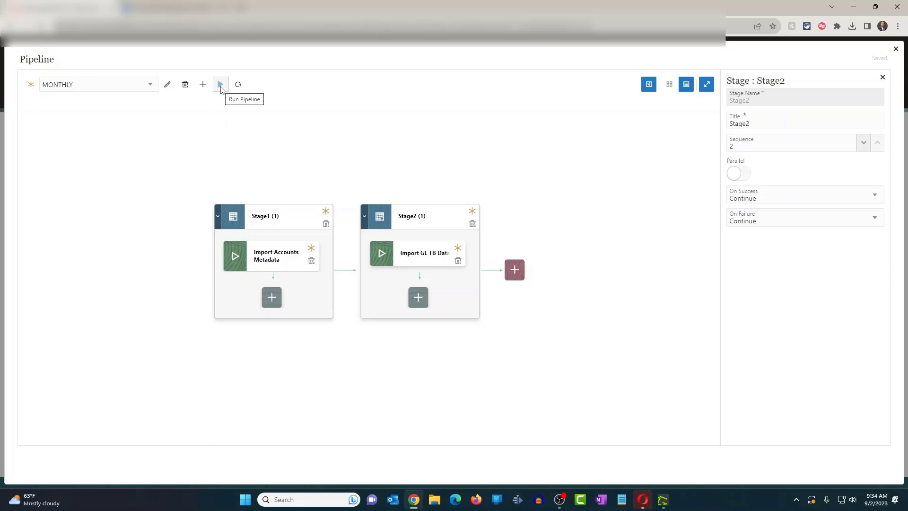
Run the MONTHLY pipeline, dismiss the submission notice and refresh the pipeline's status
{"action": "left_click", "coordinate": [220, 87]}
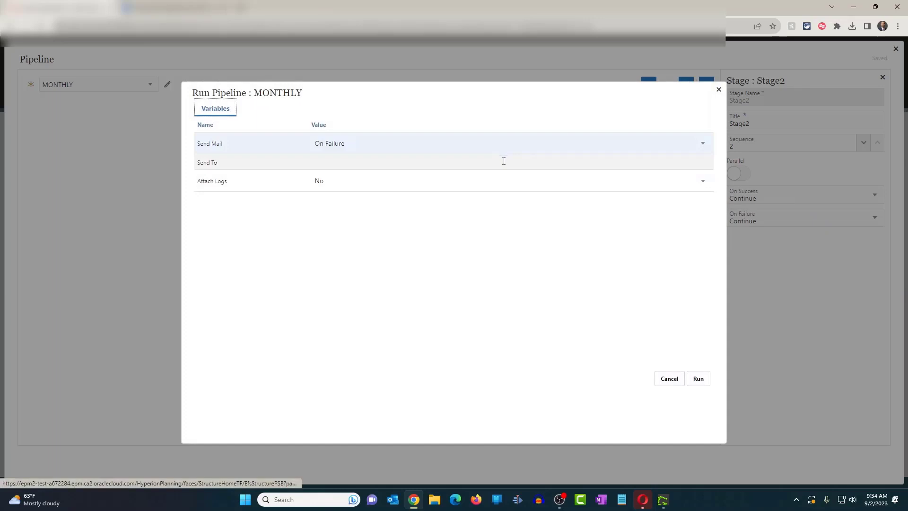
{"action": "left_click", "coordinate": [501, 160]}
{"action": "left_click", "coordinate": [392, 183]}
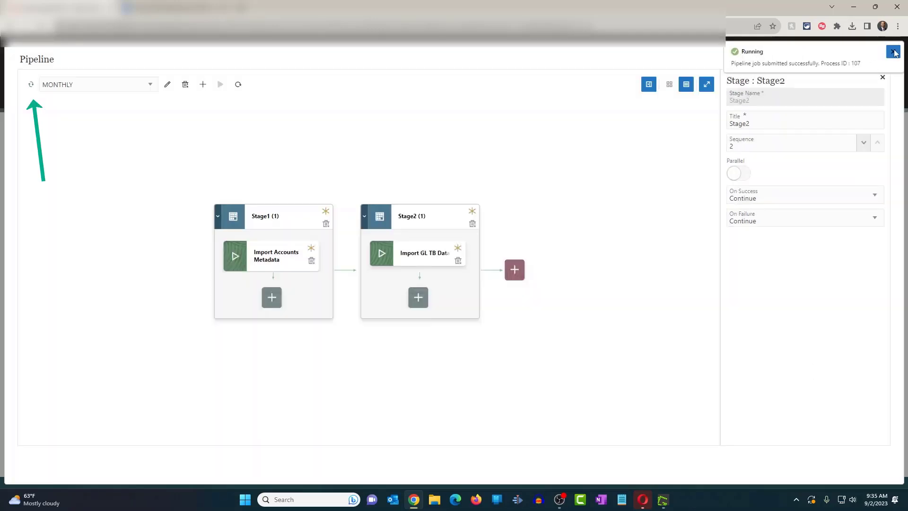
{"action": "left_click", "coordinate": [894, 52]}
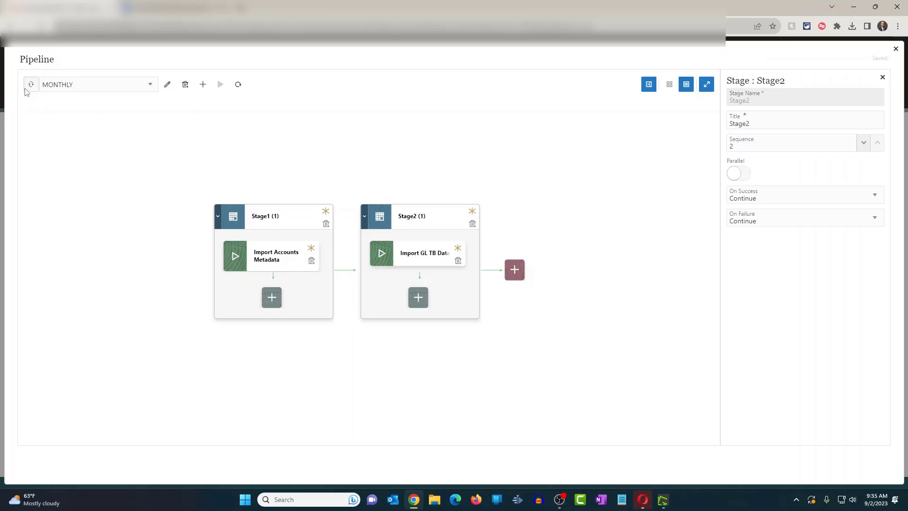
{"action": "left_click", "coordinate": [238, 84]}
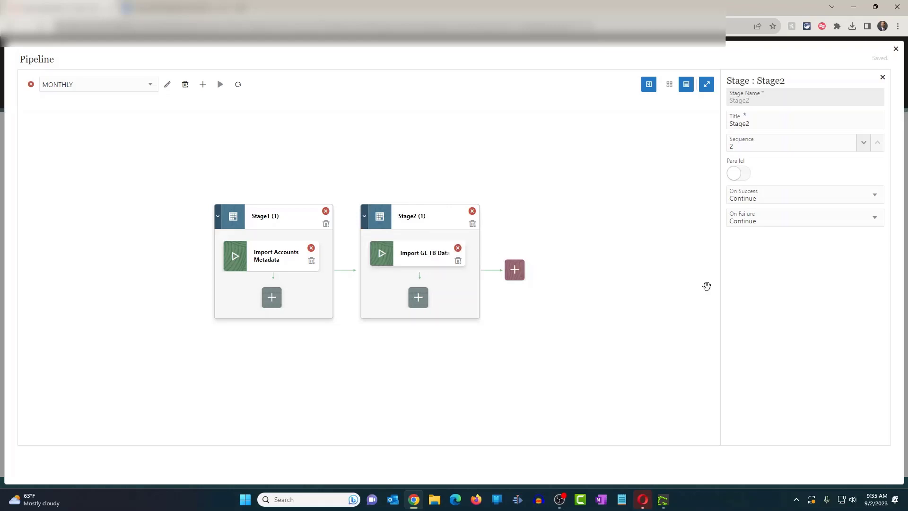
Examine the On Failure options available for Stage1 while the pipeline has two stages
{"action": "left_click", "coordinate": [283, 221]}
{"action": "left_click", "coordinate": [818, 221]}
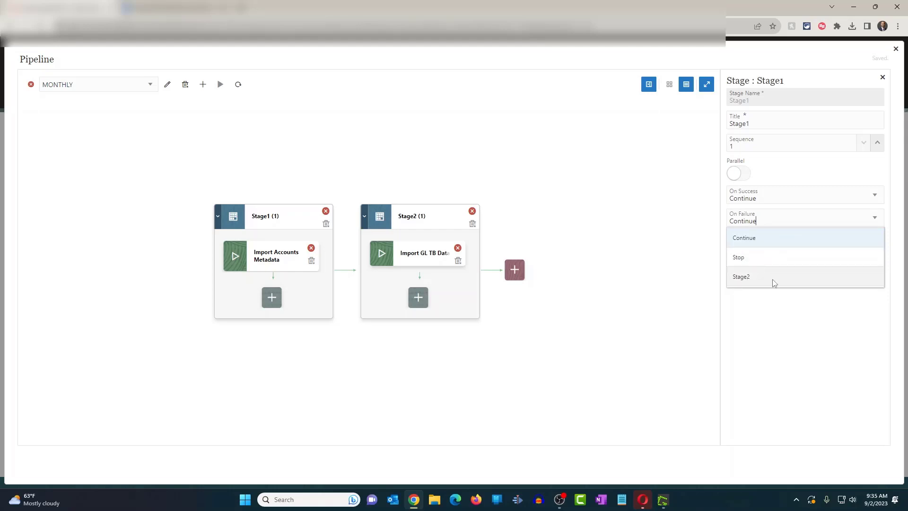
{"action": "left_click", "coordinate": [785, 318]}
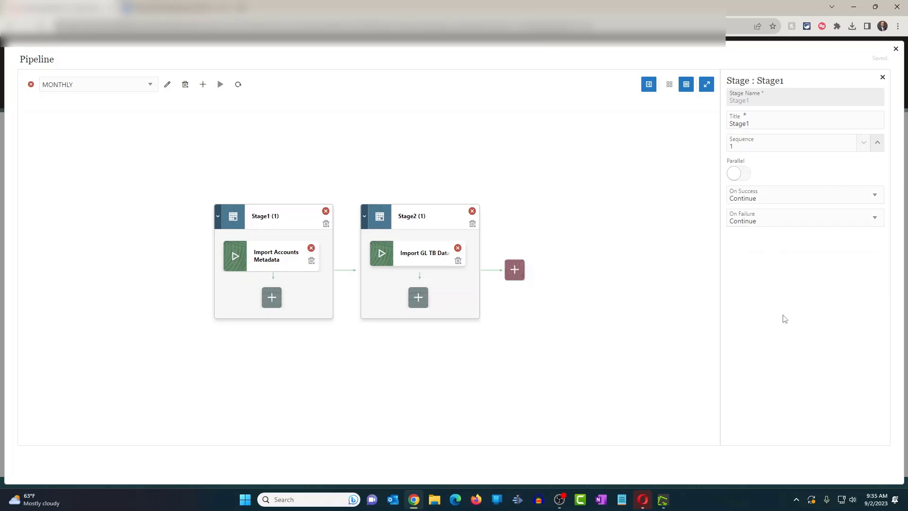
{"action": "left_click", "coordinate": [874, 220]}
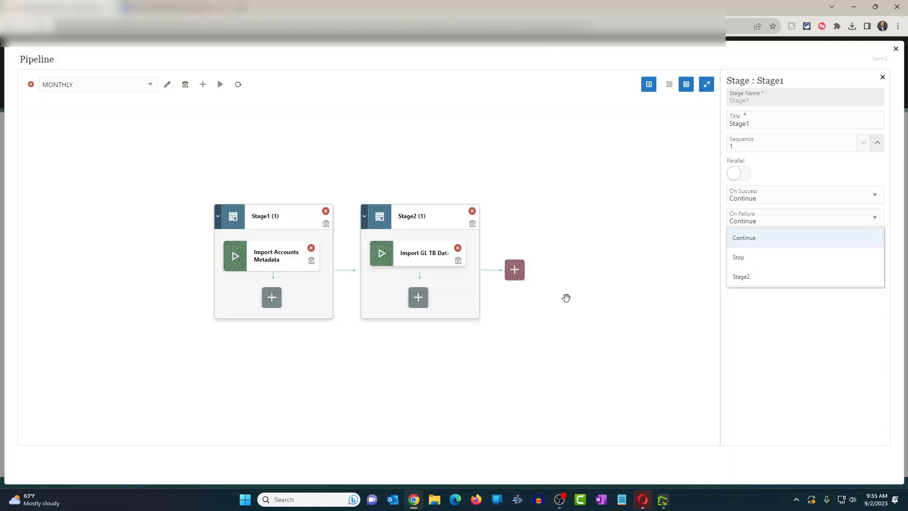
Add a third stage after Stage2 with Stage3 as its name and title
{"action": "left_click", "coordinate": [518, 271]}
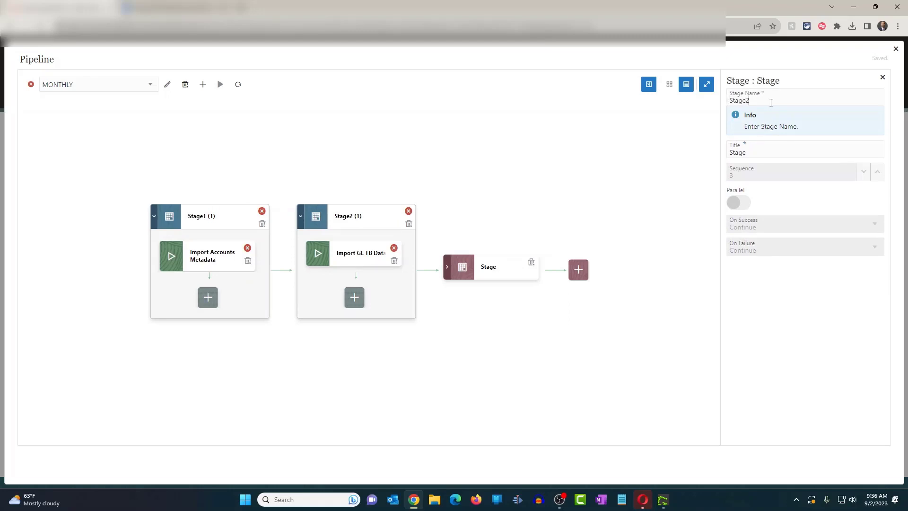
{"action": "left_click", "coordinate": [768, 146]}
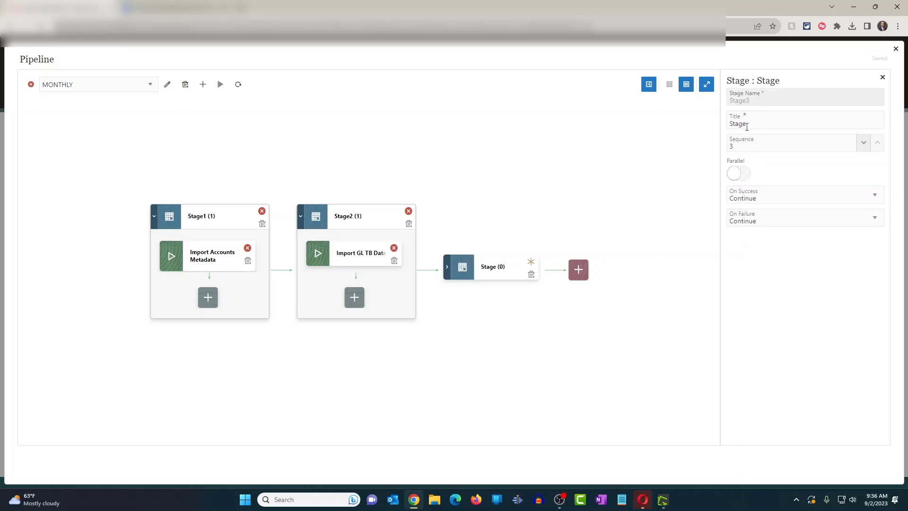
{"action": "left_click", "coordinate": [799, 287]}
Check which stages Stage1 can branch to in its On Failure options, keeping Continue
{"action": "left_click", "coordinate": [209, 228]}
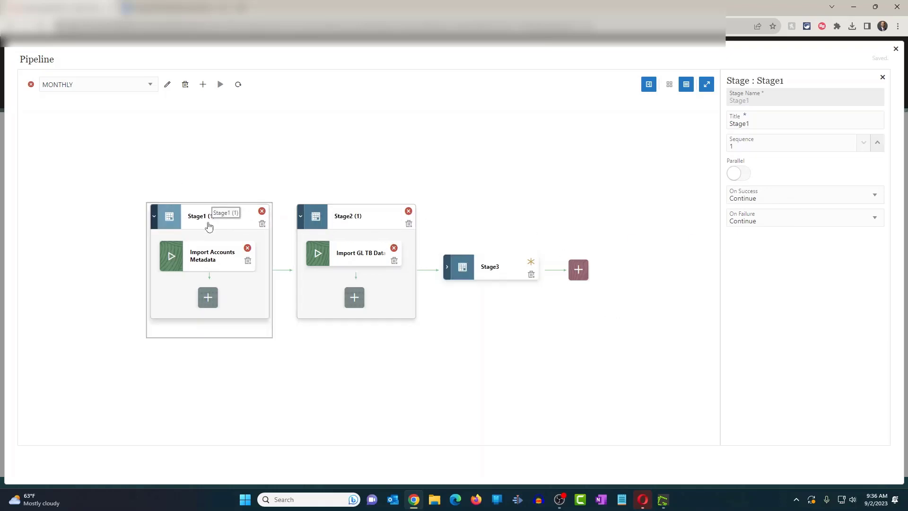
{"action": "left_click", "coordinate": [876, 220]}
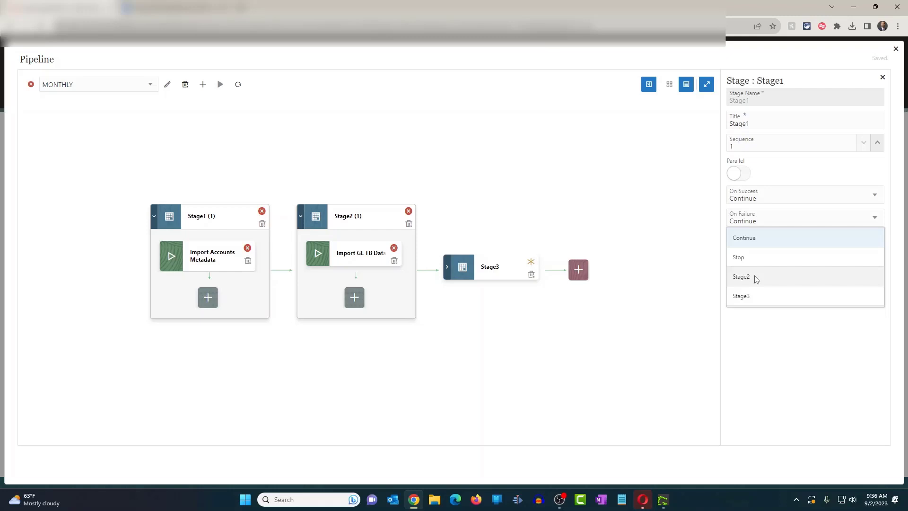
{"action": "left_click", "coordinate": [770, 325]}
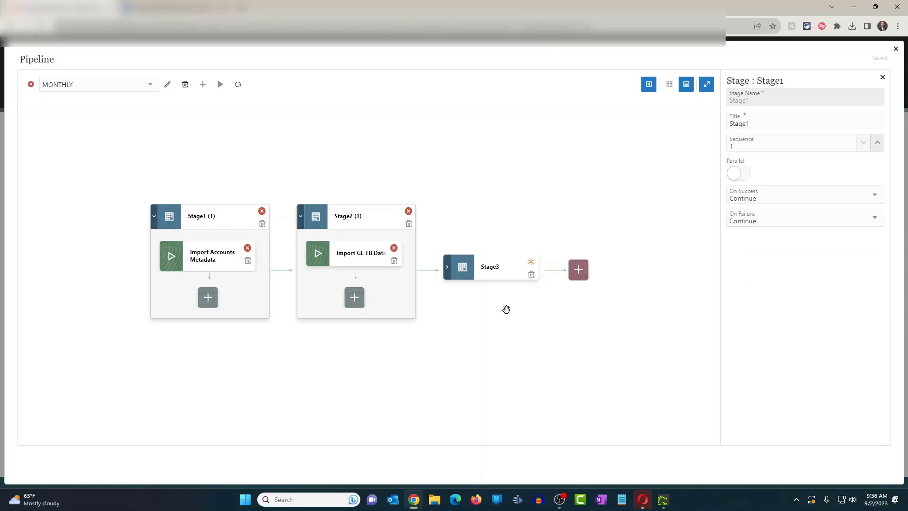
Delete Stage3 from the MONTHLY pipeline and set Stage1's On Failure option to Stop
{"action": "left_click", "coordinate": [531, 275]}
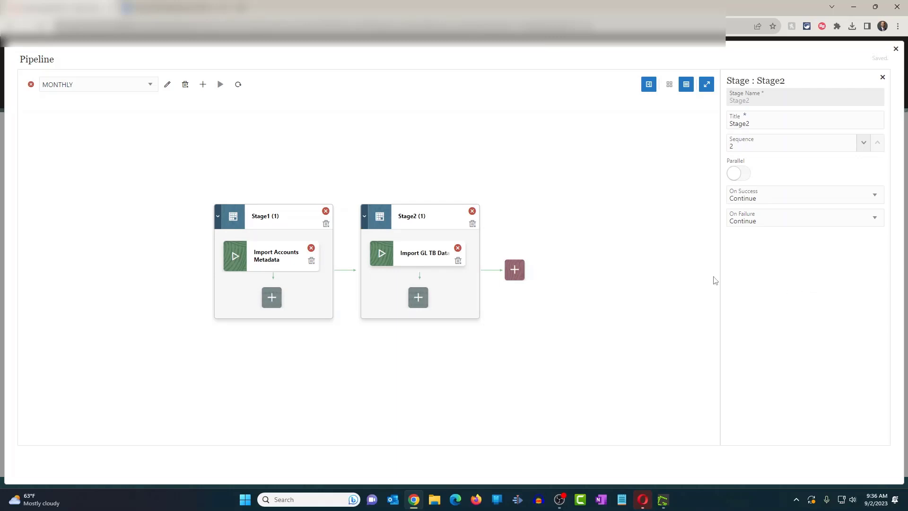
{"action": "left_click", "coordinate": [278, 223]}
{"action": "left_click", "coordinate": [848, 220]}
{"action": "left_click", "coordinate": [771, 258]}
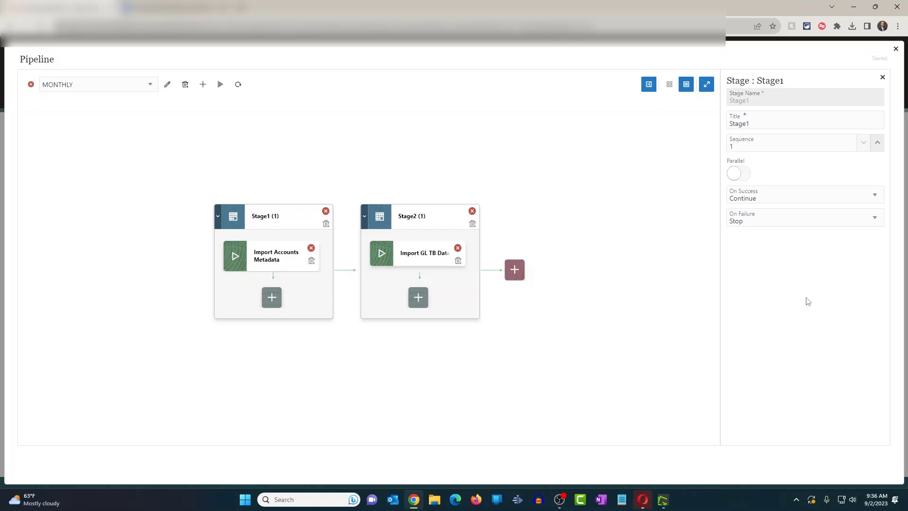
Run the MONTHLY pipeline with Send Mail kept at On Failure and Attach Logs at No, and dismiss the submission notice
{"action": "left_click", "coordinate": [221, 86]}
{"action": "left_click", "coordinate": [452, 161]}
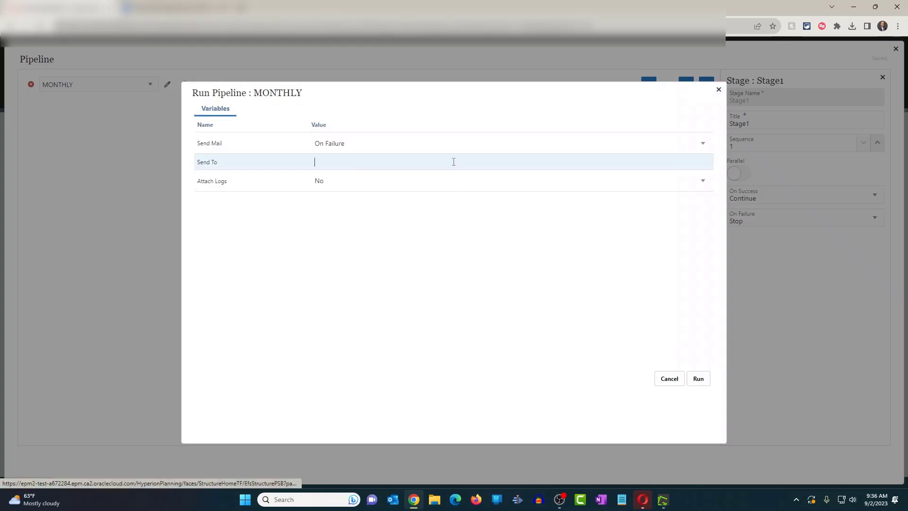
{"action": "left_click", "coordinate": [374, 184]}
{"action": "left_click", "coordinate": [698, 378]}
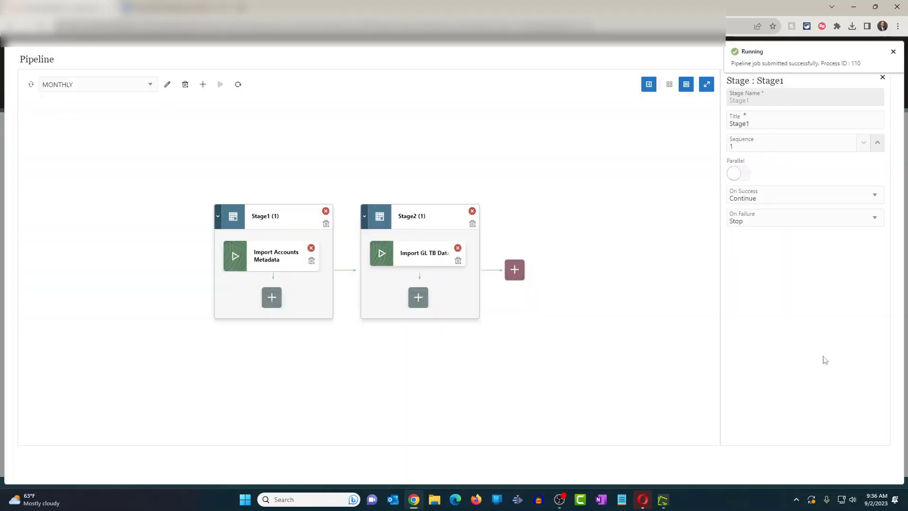
{"action": "left_click", "coordinate": [893, 52]}
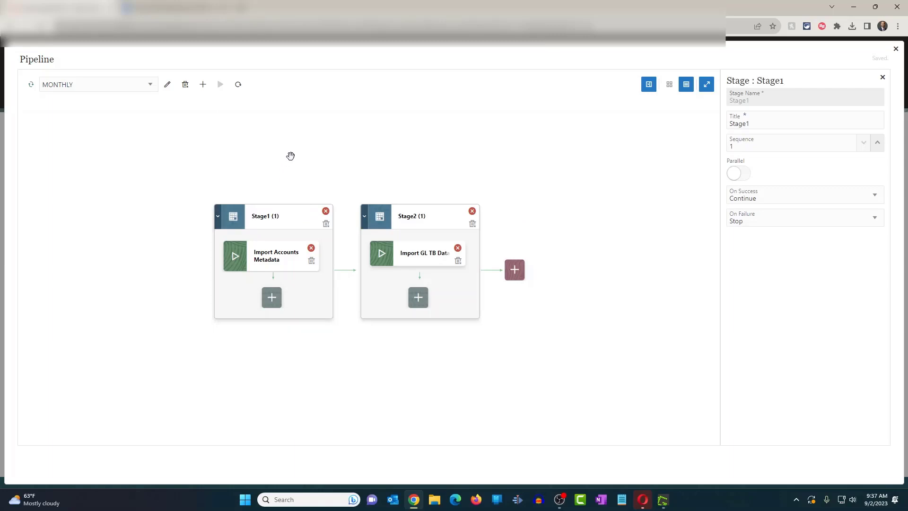
Refresh the pipeline's status and open the details of the Import Accounts Metadata job in Stage1
{"action": "left_click", "coordinate": [238, 84]}
{"action": "left_click", "coordinate": [265, 259]}
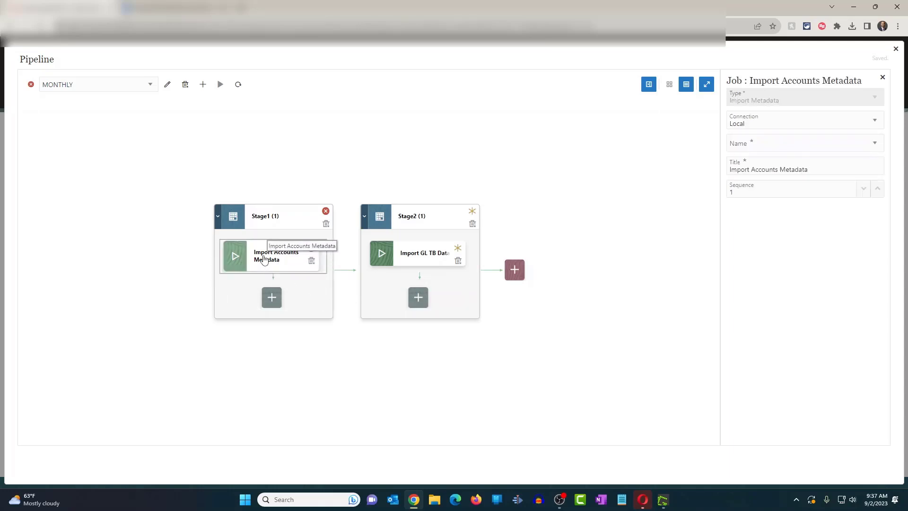